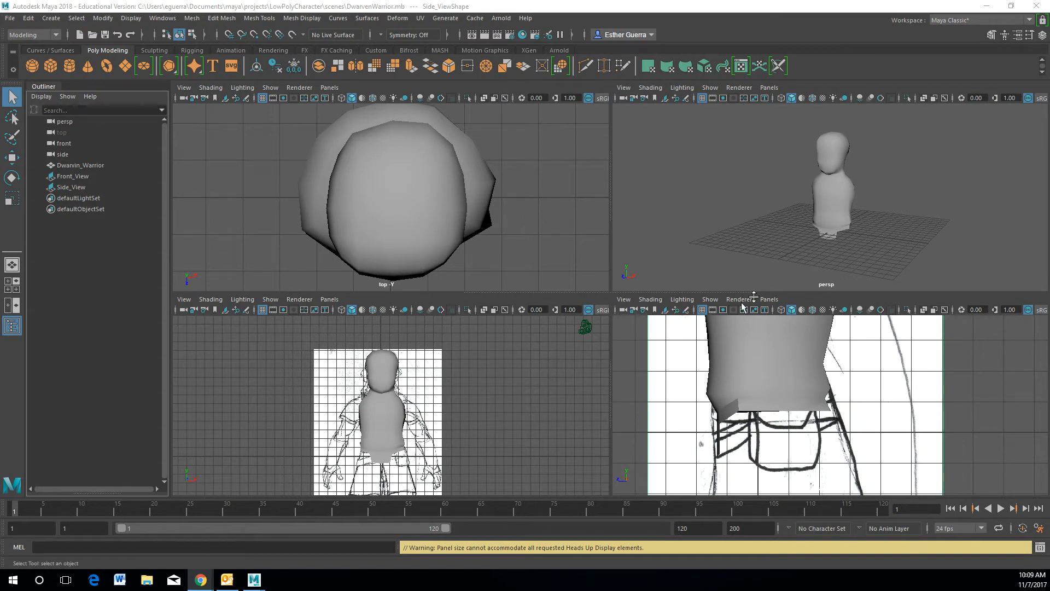
# - Set the Side_View and Front_View reference image planes to display in all views
pyautogui.scroll(4, 388, 450)
pyautogui.scroll(3, 388, 450)
pyautogui.keyDown('alt'); pyautogui.moveTo(389, 449); pyautogui.dragTo(408, 291, button='middle'); pyautogui.keyUp('alt')
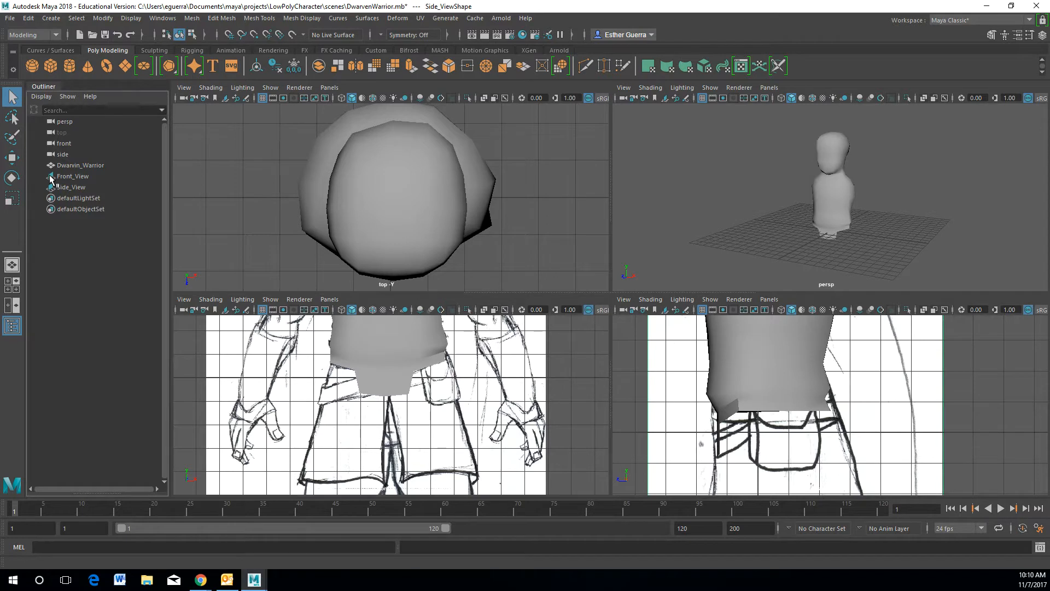
pyautogui.click(1017, 35)
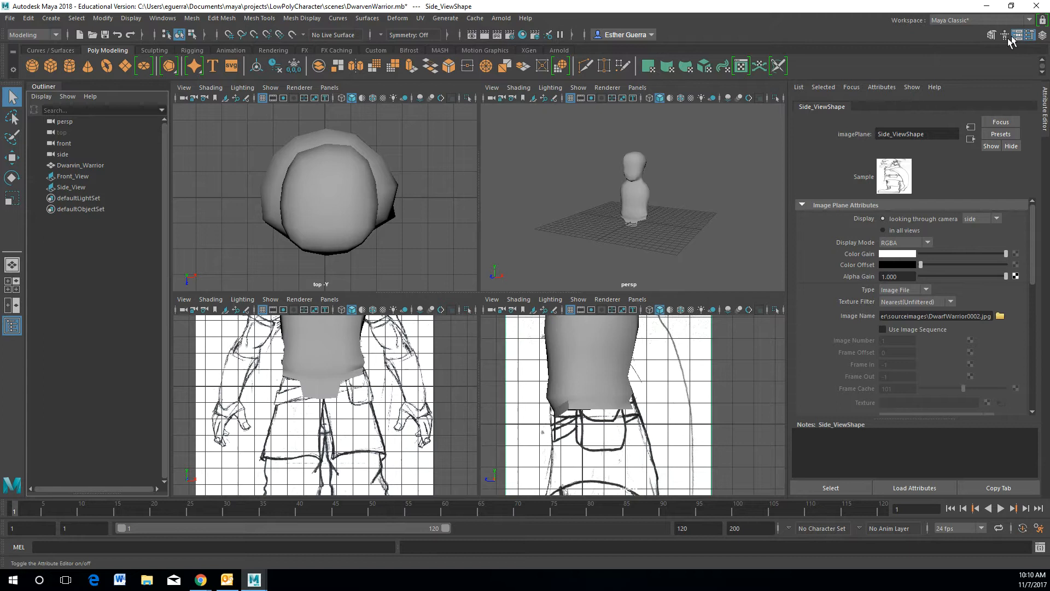
pyautogui.click(890, 230)
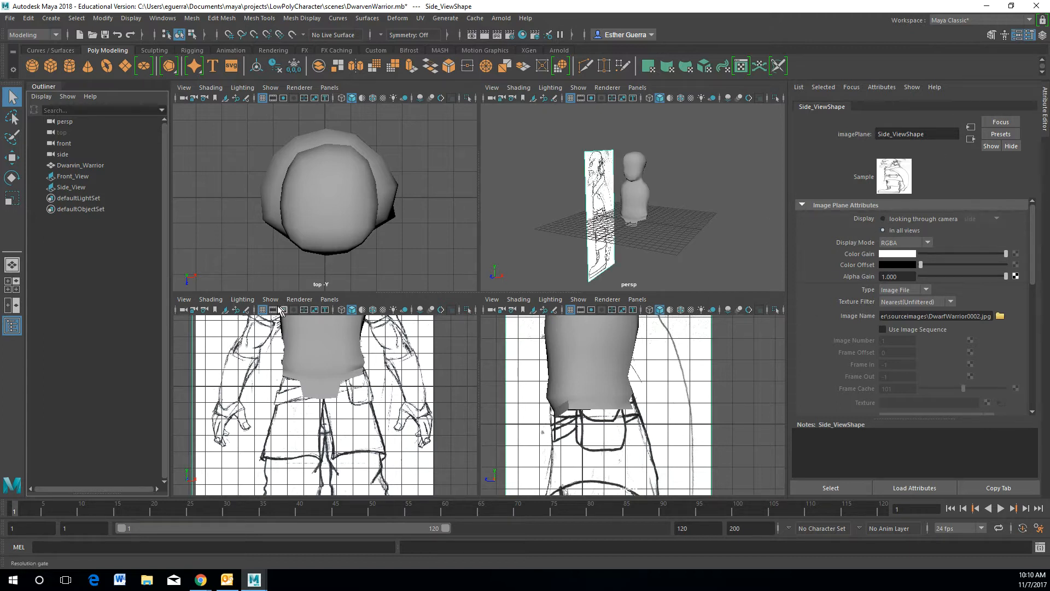
pyautogui.click(65, 187)
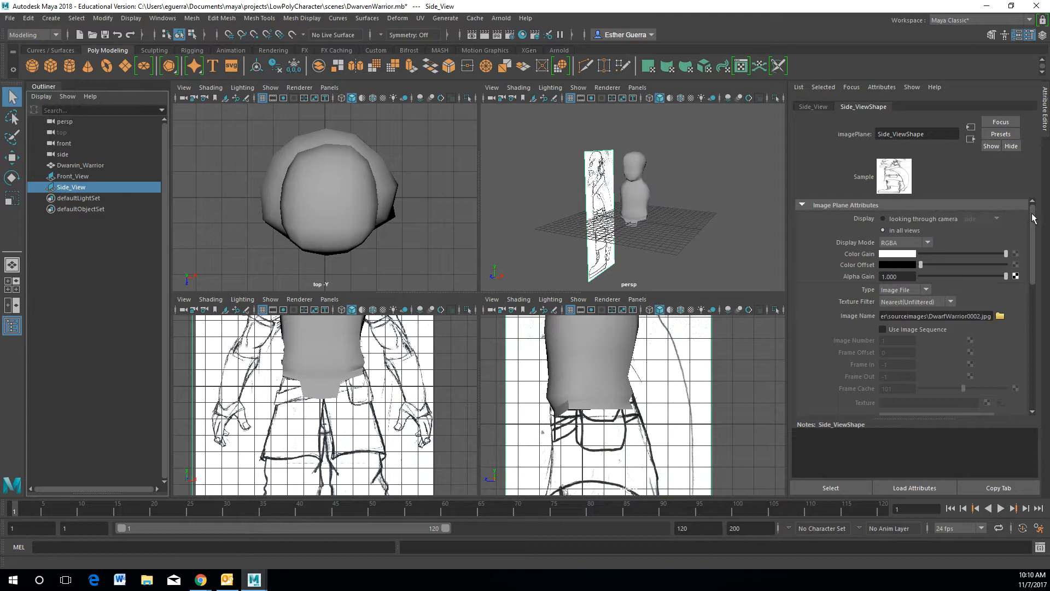
pyautogui.click(71, 176)
pyautogui.click(900, 231)
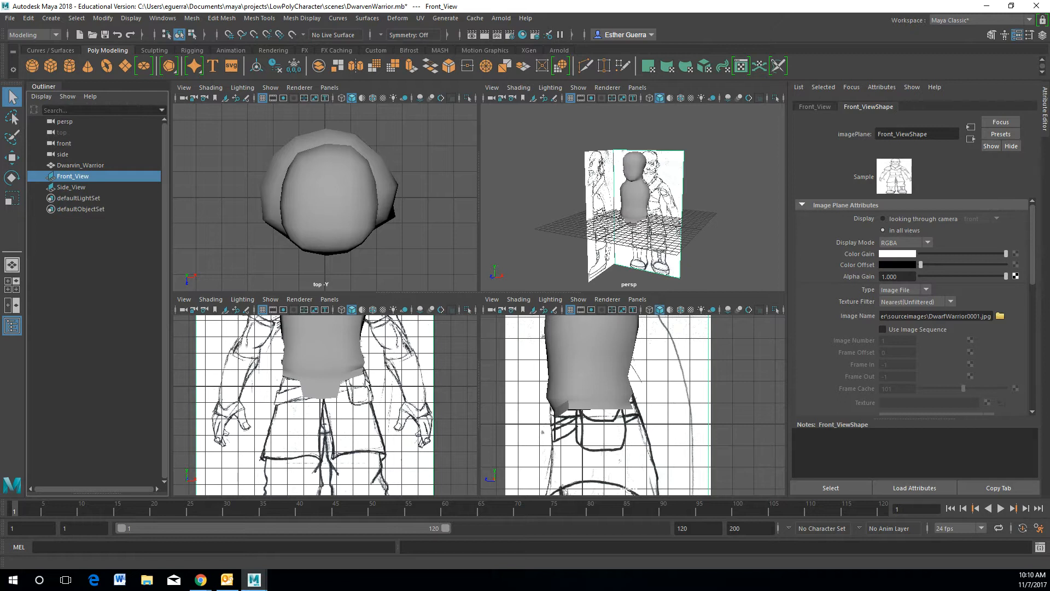
# - Extrude the Dwarvin_Warrior mesh's two bottom front-flap edges down about 1.136 units and narrow them to about 0.772 in X
pyautogui.scroll(3, 316, 371)
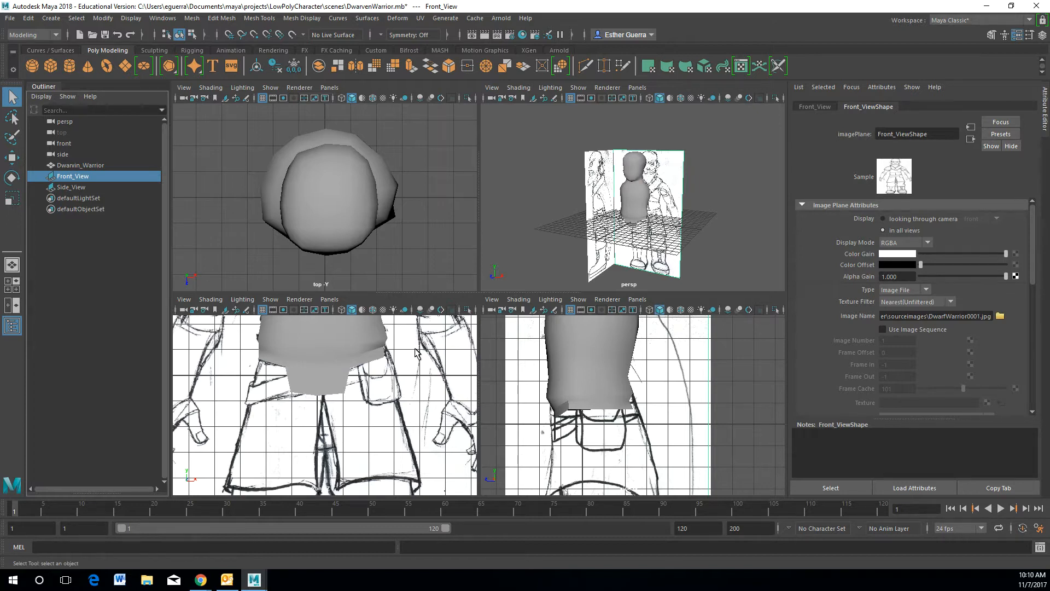
pyautogui.click(329, 364)
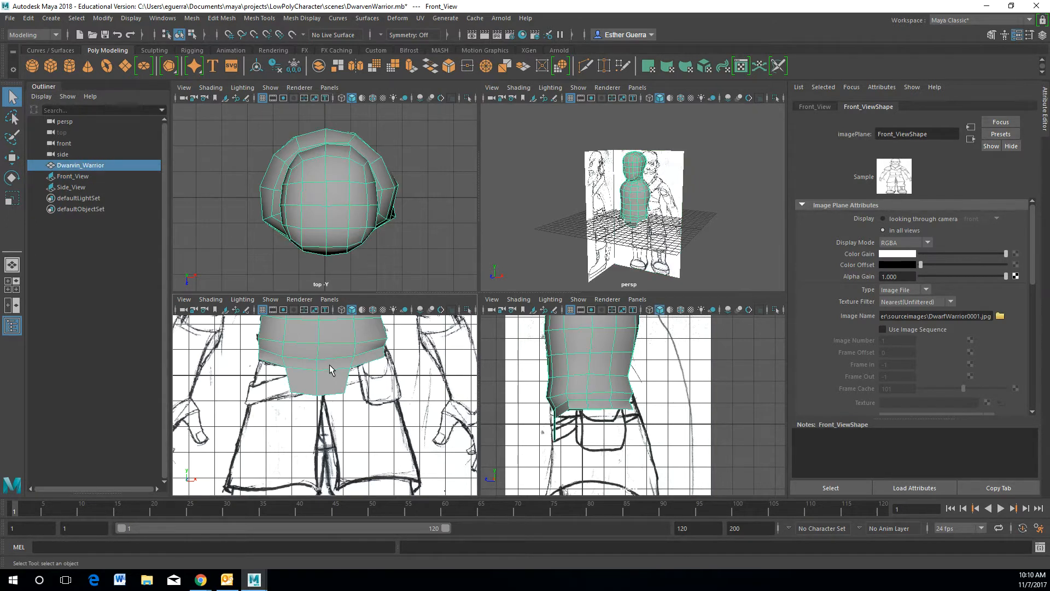
pyautogui.scroll(2, 329, 365)
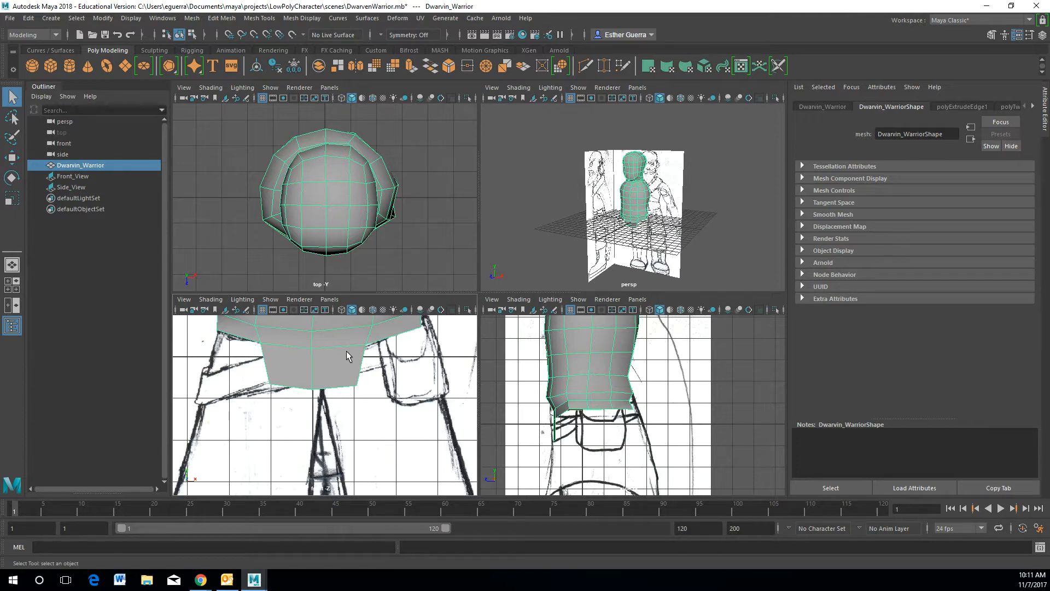
pyautogui.scroll(5, 632, 234)
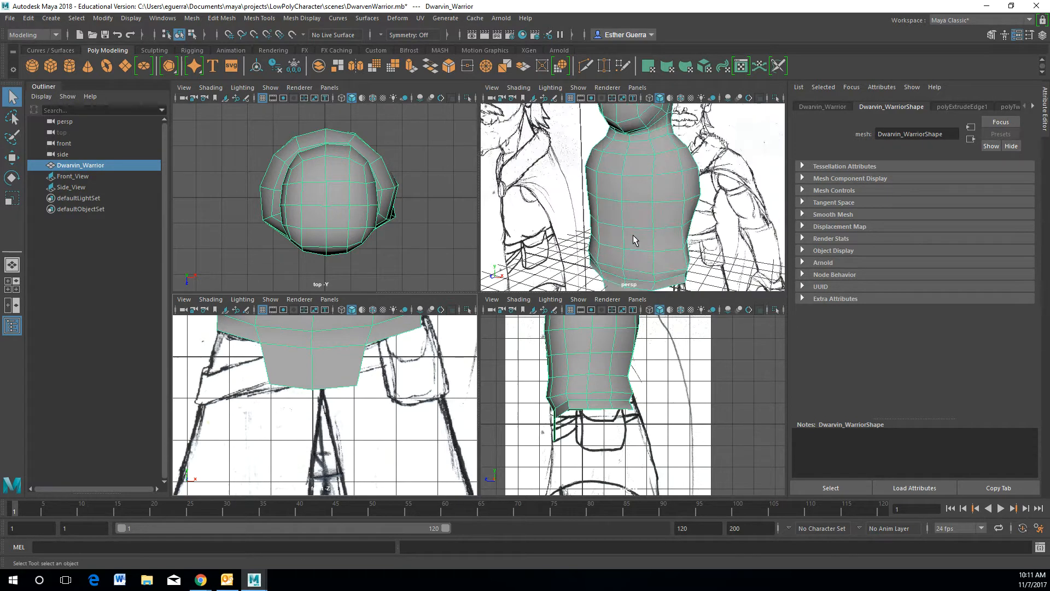
pyautogui.moveTo(645, 241)
pyautogui.keyDown('alt'); pyautogui.mouseDown()
pyautogui.moveTo(666, 228)
pyautogui.moveTo(647, 182)
pyautogui.moveTo(650, 257)
pyautogui.moveTo(678, 193)
pyautogui.moveTo(642, 251)
pyautogui.mouseUp(); pyautogui.keyUp('alt')
pyautogui.moveTo(642, 251); pyautogui.dragTo(638, 229, button='right')
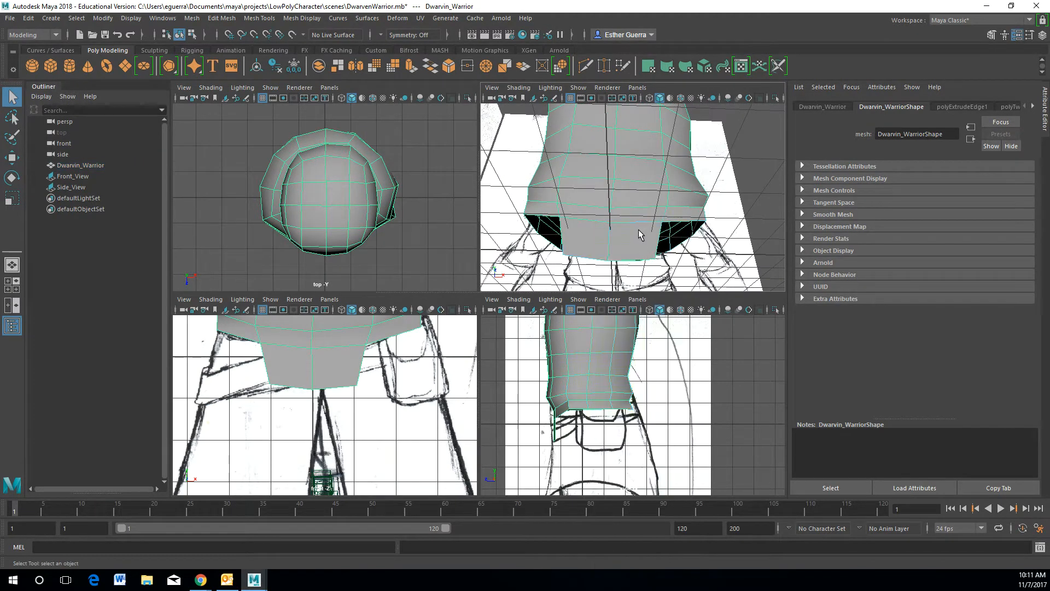
pyautogui.click(631, 260)
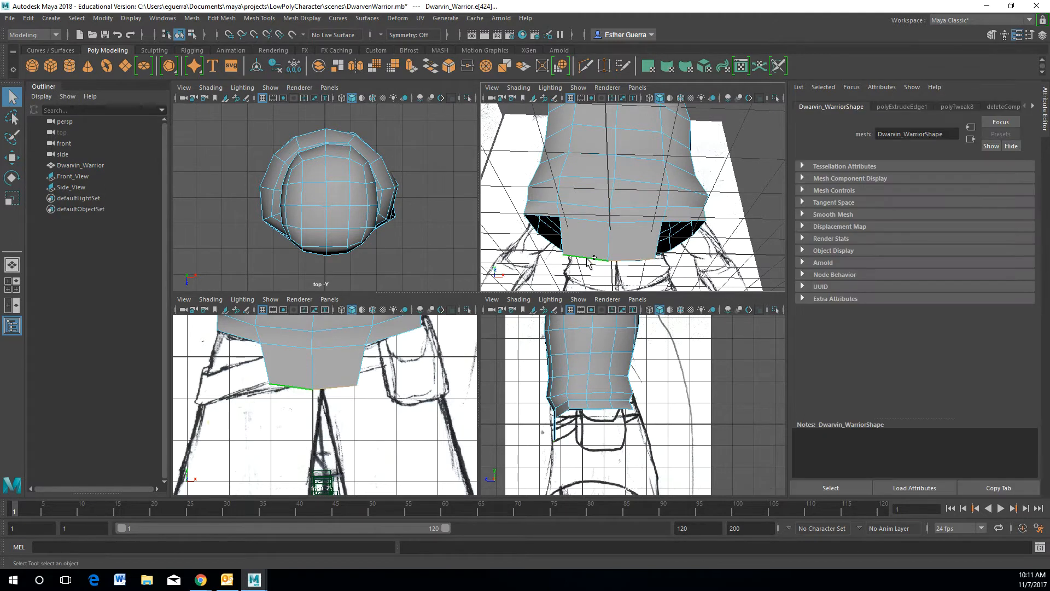
pyautogui.keyDown('alt'); pyautogui.moveTo(651, 210); pyautogui.dragTo(635, 236); pyautogui.keyUp('alt')
pyautogui.hotkey('ctrl', 'e')
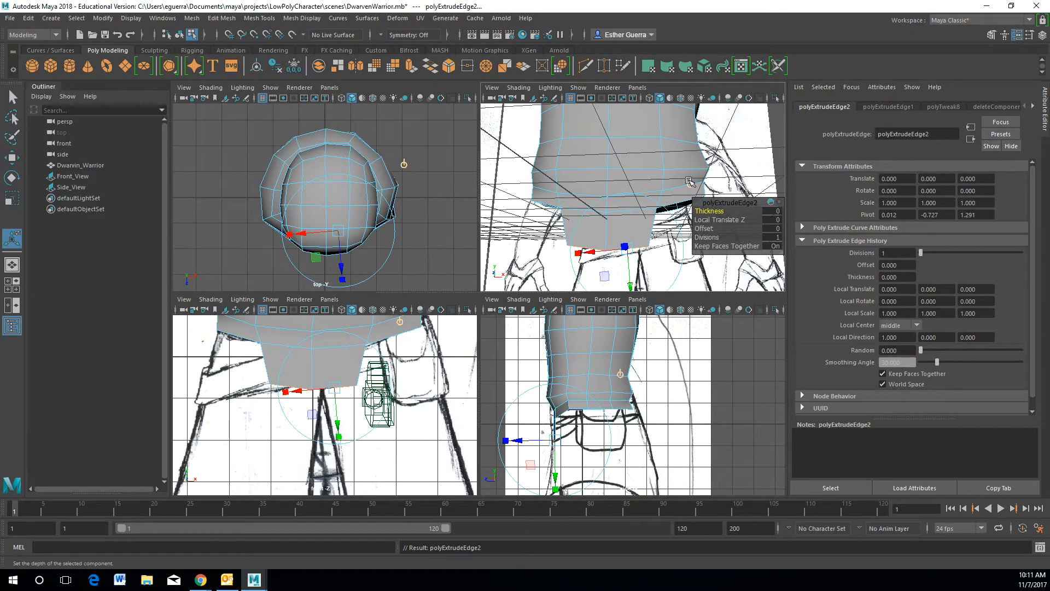
pyautogui.moveTo(608, 211); pyautogui.dragTo(605, 255)
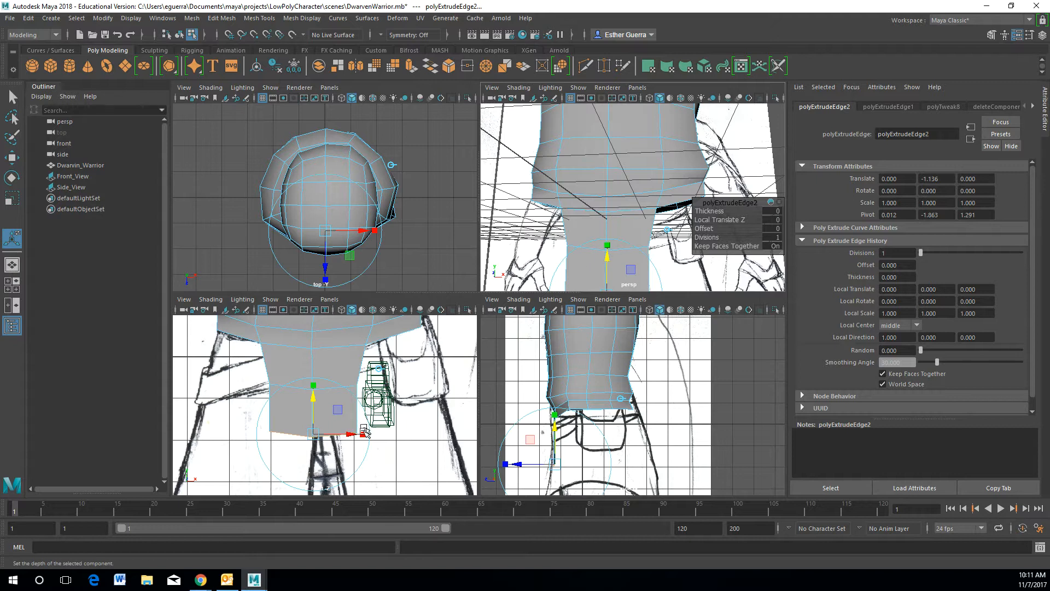
pyautogui.moveTo(362, 435); pyautogui.dragTo(353, 438)
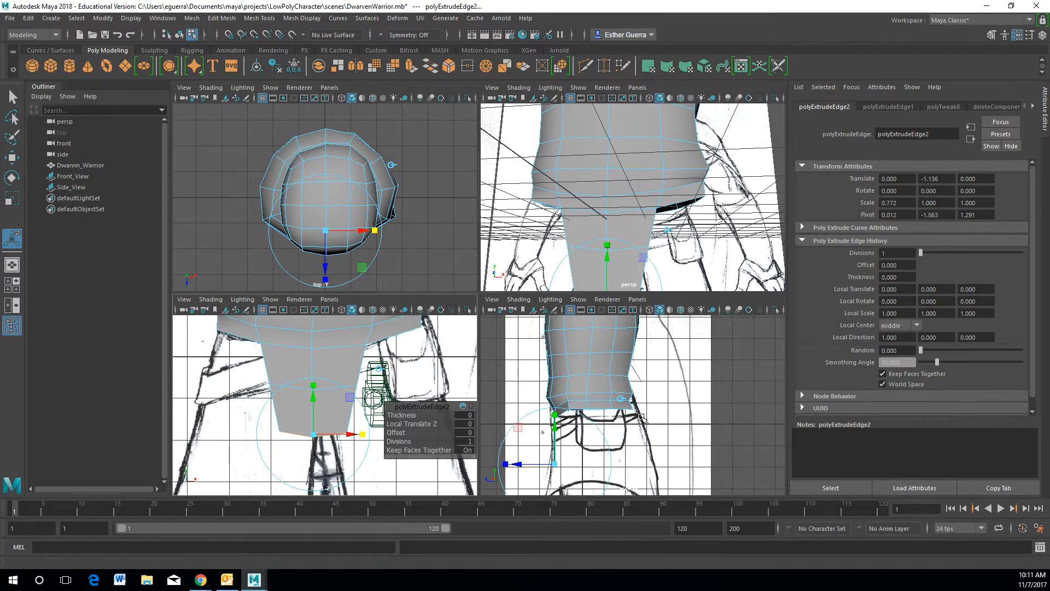
# - Extrude the flap's bottom edges again, about 0.764 down and 0.280 backward, scaling them to about 0.728 in X
pyautogui.keyDown('alt'); pyautogui.moveTo(690, 254); pyautogui.dragTo(621, 222); pyautogui.keyUp('alt')
pyautogui.keyDown('alt'); pyautogui.moveTo(598, 446); pyautogui.dragTo(617, 399, button='middle'); pyautogui.keyUp('alt')
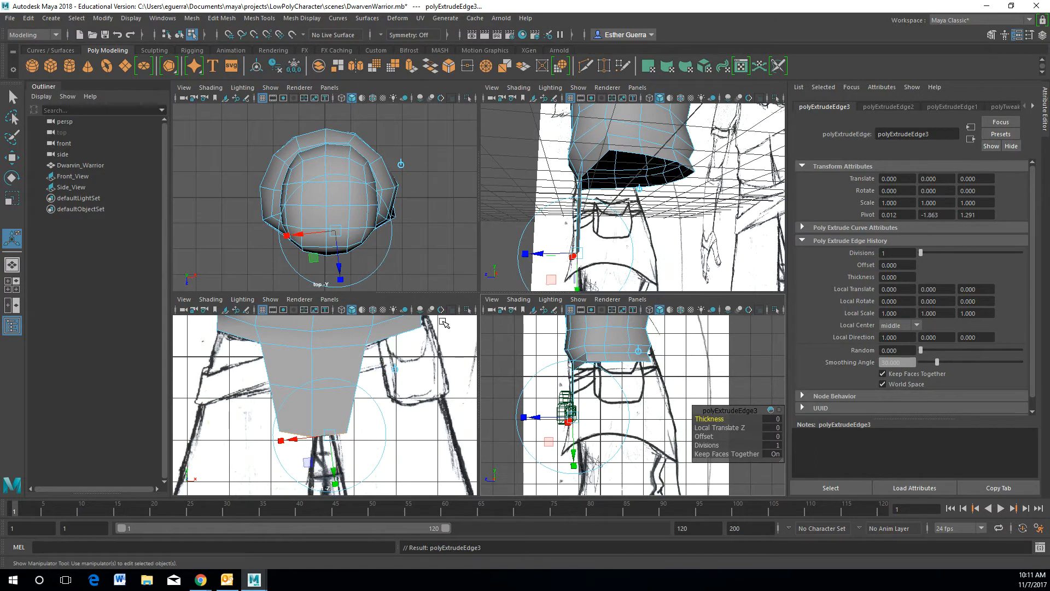
pyautogui.hotkey('ctrl', 'e')
pyautogui.moveTo(311, 405); pyautogui.dragTo(311, 442)
pyautogui.moveTo(362, 473); pyautogui.dragTo(349, 475)
pyautogui.moveTo(539, 436); pyautogui.dragTo(580, 406)
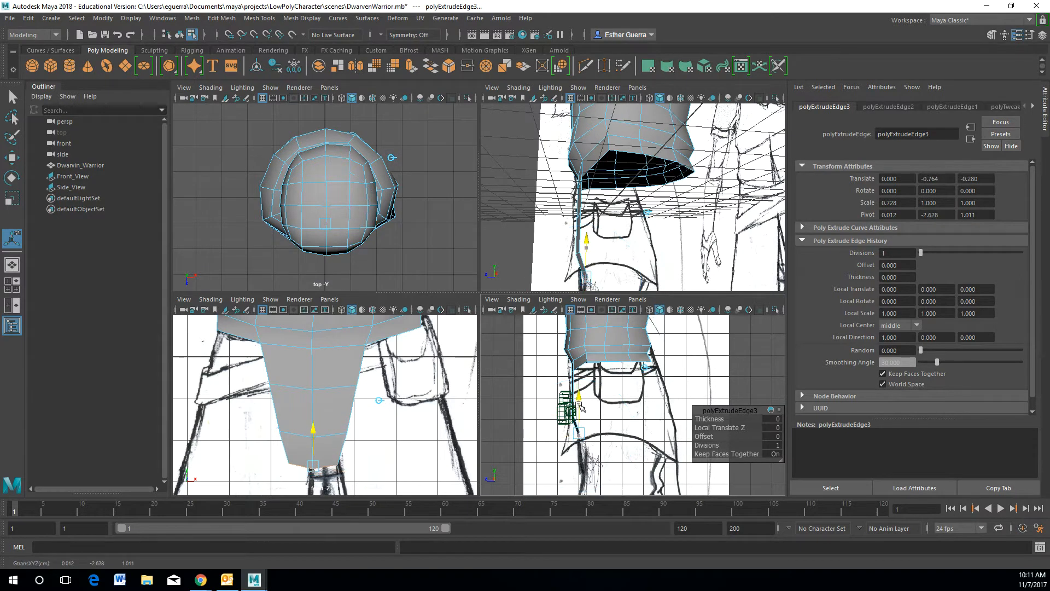
# - Extrude the flap's end edges about 0.612 down and 0.408 backward toward the crotch, scaling them to about 0.772 in X
pyautogui.hotkey('ctrl', 'e')
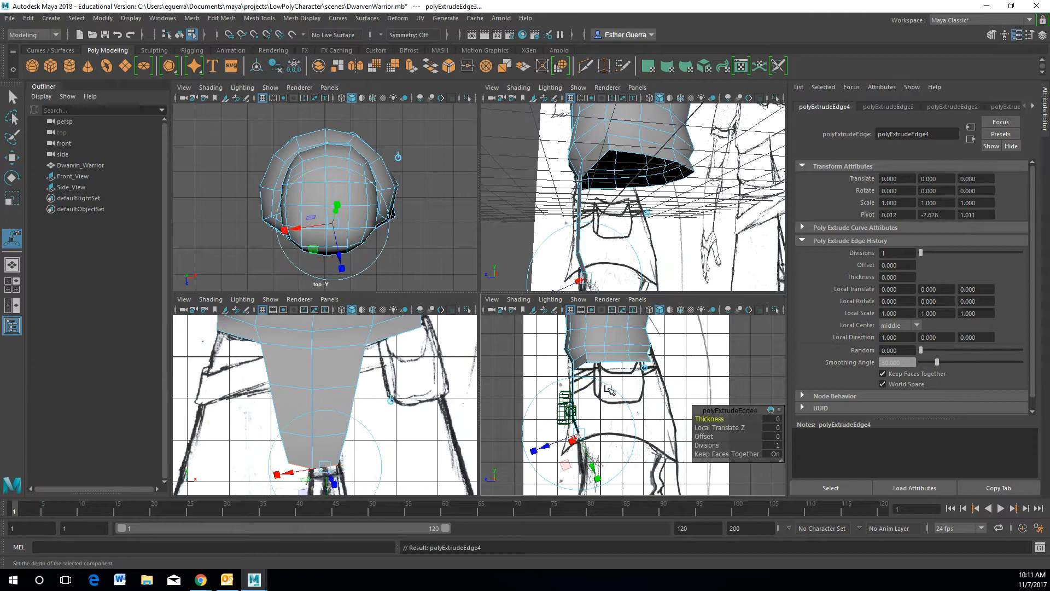
pyautogui.moveTo(579, 390); pyautogui.dragTo(580, 414)
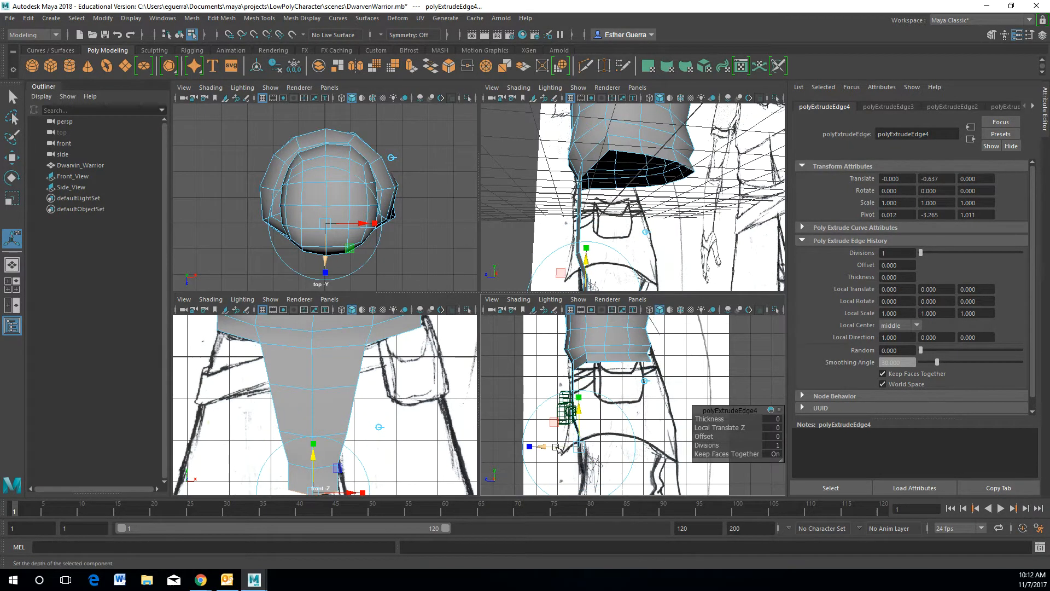
pyautogui.moveTo(543, 450); pyautogui.dragTo(591, 420)
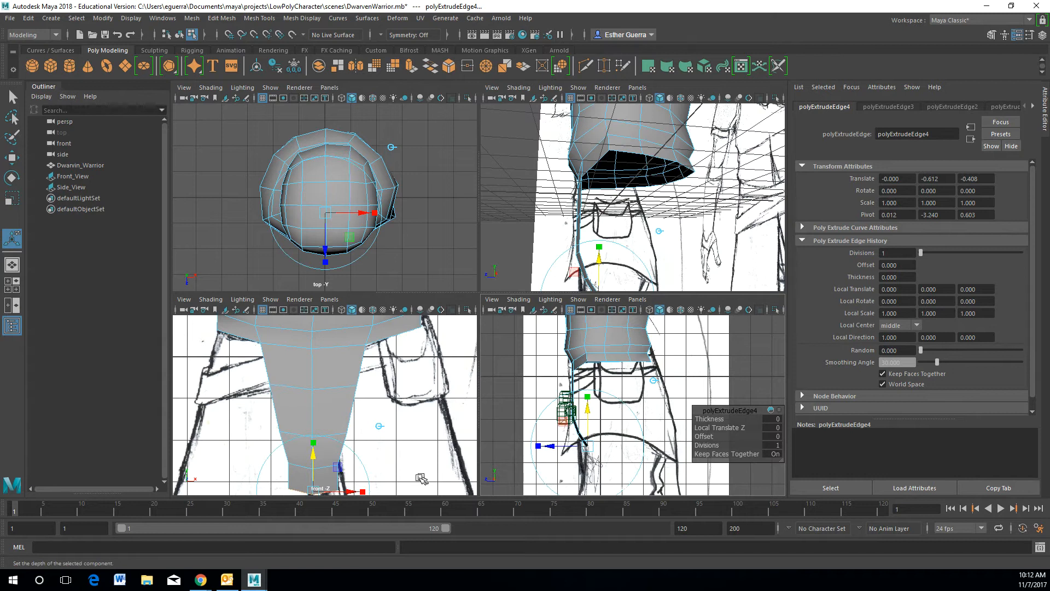
pyautogui.moveTo(362, 491); pyautogui.dragTo(353, 493)
# - Extrude the strip's end edges backward and slightly down to begin the underside of the crotch
pyautogui.keyDown('alt'); pyautogui.moveTo(604, 259); pyautogui.dragTo(500, 246); pyautogui.keyUp('alt')
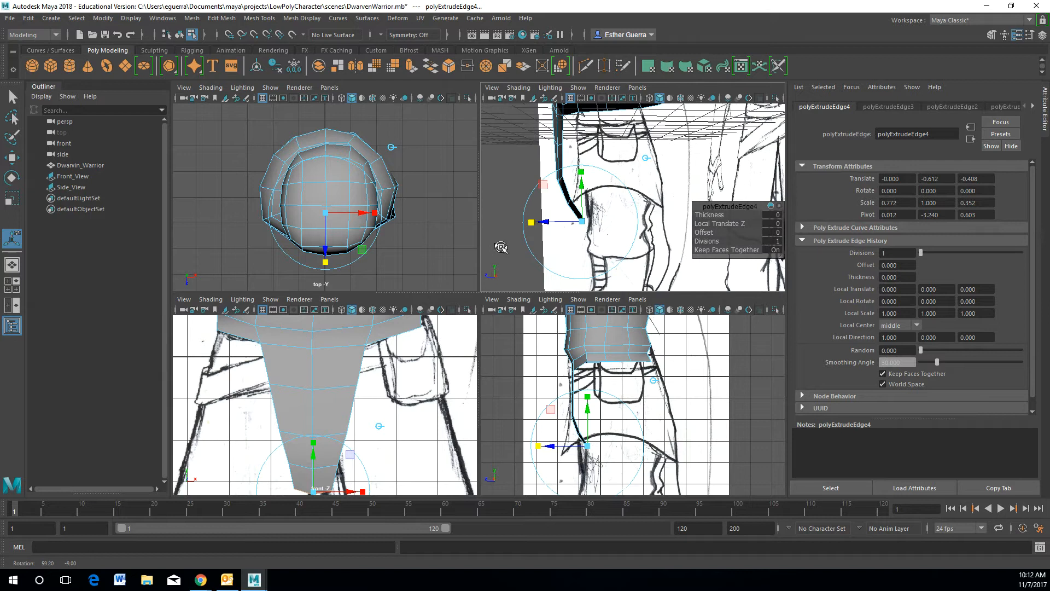
pyautogui.hotkey('ctrl', 'e')
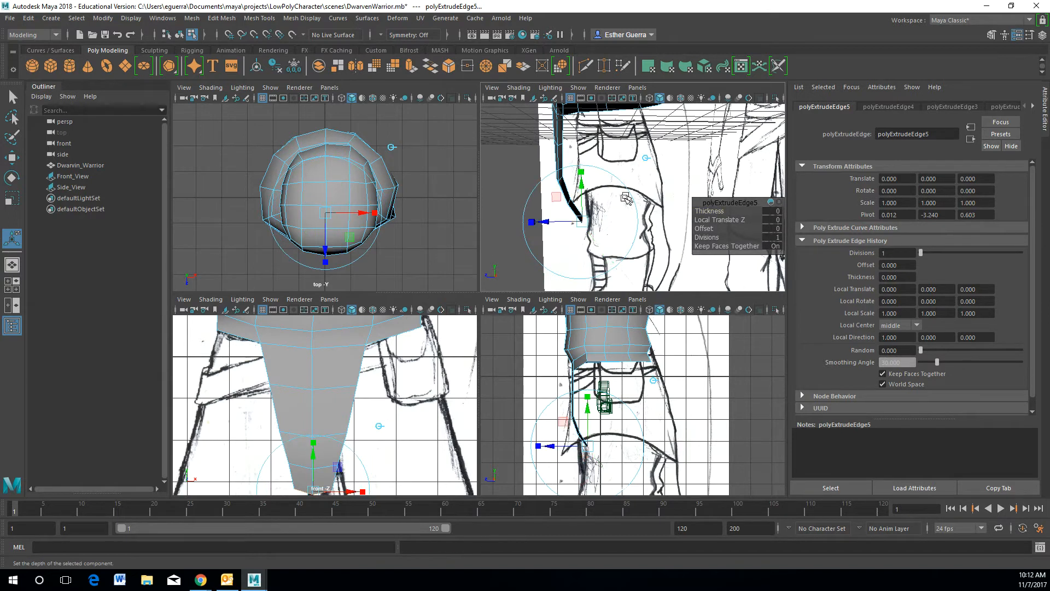
pyautogui.moveTo(551, 221); pyautogui.dragTo(586, 221)
pyautogui.moveTo(615, 189); pyautogui.dragTo(588, 189)
pyautogui.moveTo(579, 234); pyautogui.dragTo(569, 235)
pyautogui.moveTo(603, 199); pyautogui.dragTo(604, 195)
# - Extrude the crotch strip's end edges about 1.037 backward and raise them about 0.036
pyautogui.hotkey('ctrl', 'e')
pyautogui.moveTo(561, 230); pyautogui.dragTo(607, 227)
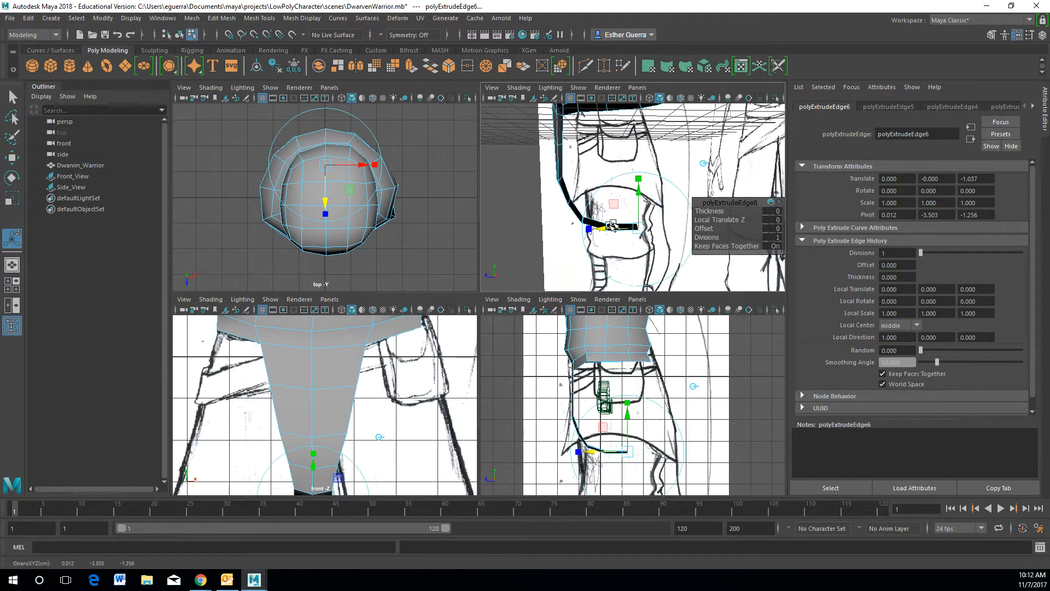
pyautogui.moveTo(639, 192); pyautogui.dragTo(639, 192)
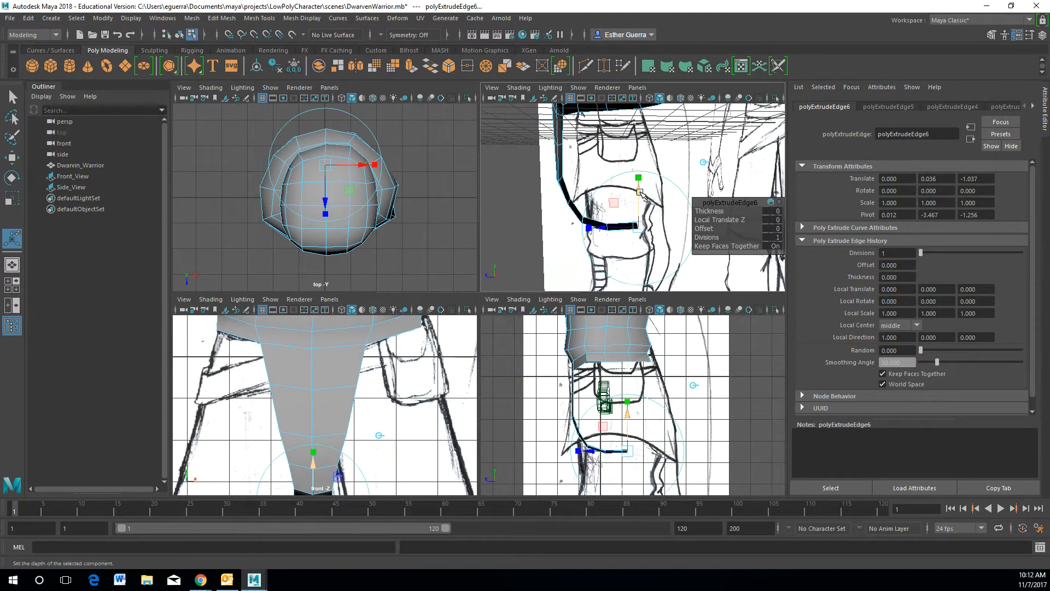
# - Extrude the strip's end edges about 1.051 further backward and 0.275 up, following the side reference drawing
pyautogui.hotkey('ctrl', 'e')
pyautogui.moveTo(598, 232); pyautogui.dragTo(631, 231)
pyautogui.moveTo(667, 193)
pyautogui.mouseDown()
pyautogui.moveTo(667, 178)
pyautogui.moveTo(670, 189)
pyautogui.mouseUp()
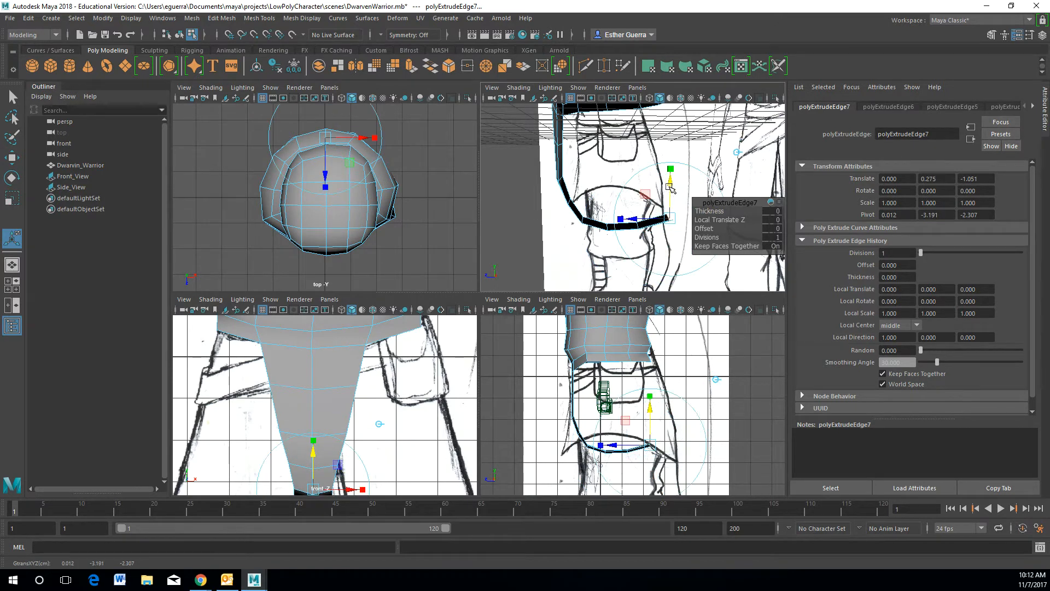
# - Extrude the strip's end edges about 0.763 up and 0.651 backward, widening them to about 1.125 in X
pyautogui.hotkey('ctrl', 'e')
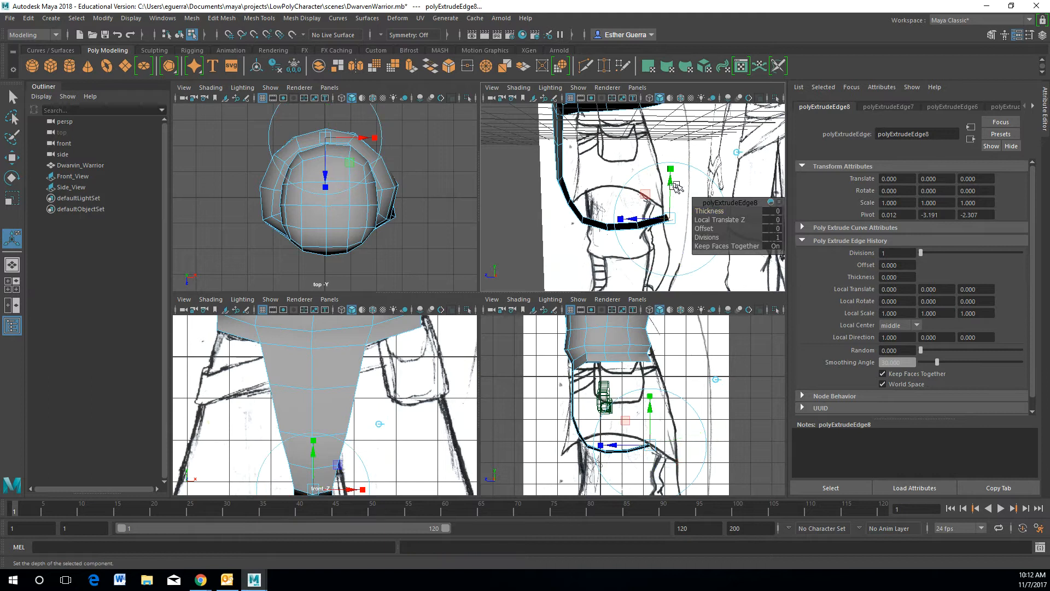
pyautogui.moveTo(716, 200); pyautogui.dragTo(505, 108)
pyautogui.moveTo(643, 219); pyautogui.dragTo(673, 160)
pyautogui.moveTo(658, 196); pyautogui.dragTo(651, 196)
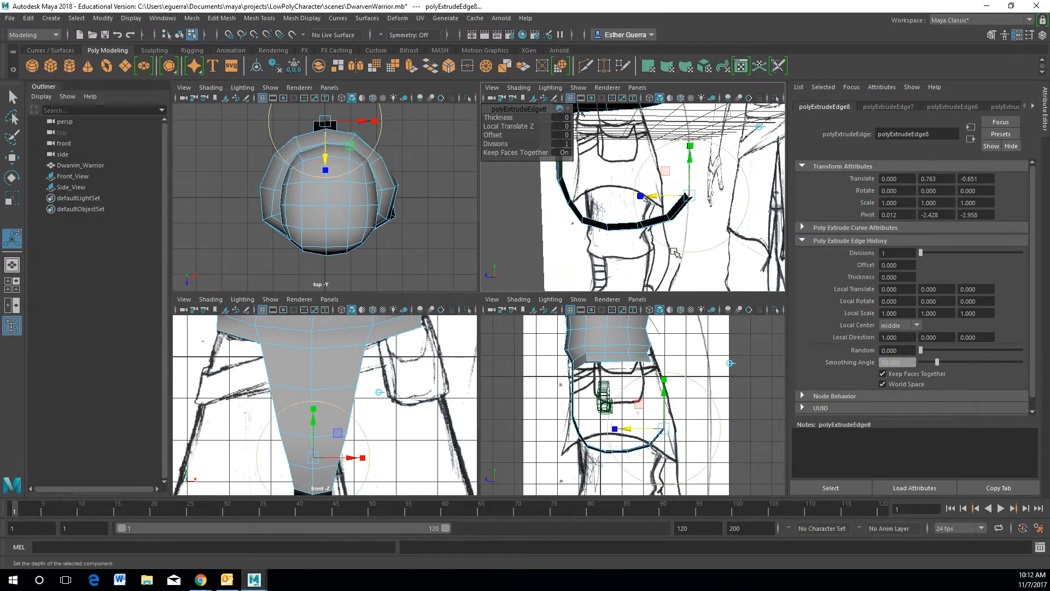
pyautogui.keyDown('alt'); pyautogui.moveTo(721, 249); pyautogui.dragTo(677, 255); pyautogui.keyUp('alt')
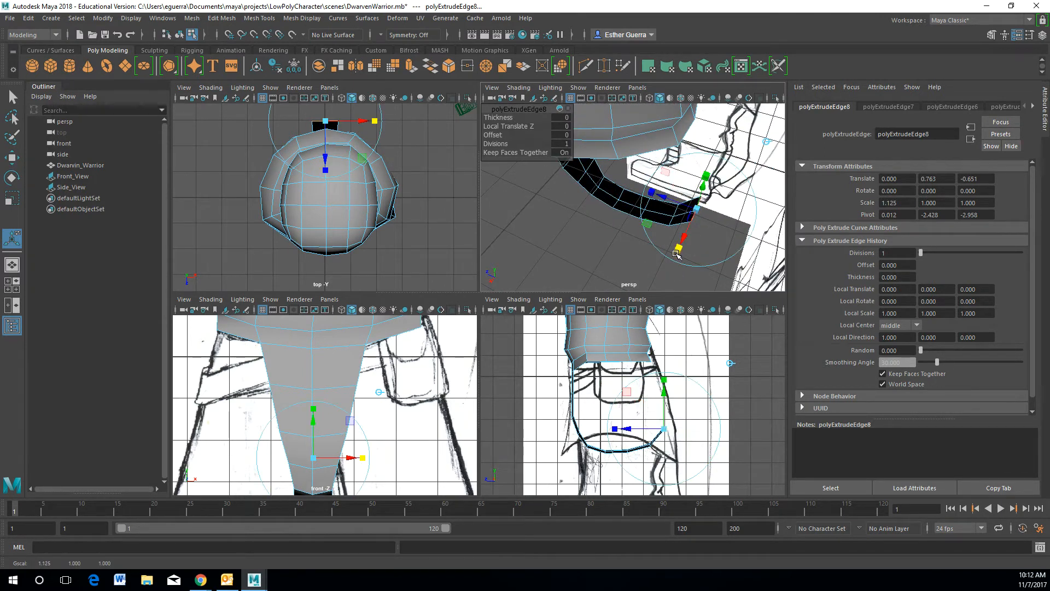
# - Extrude the strip's end edges up the backside twice, the second time about 1.198 up and 0.255 forward, and widen the end
pyautogui.hotkey('ctrl', 'e')
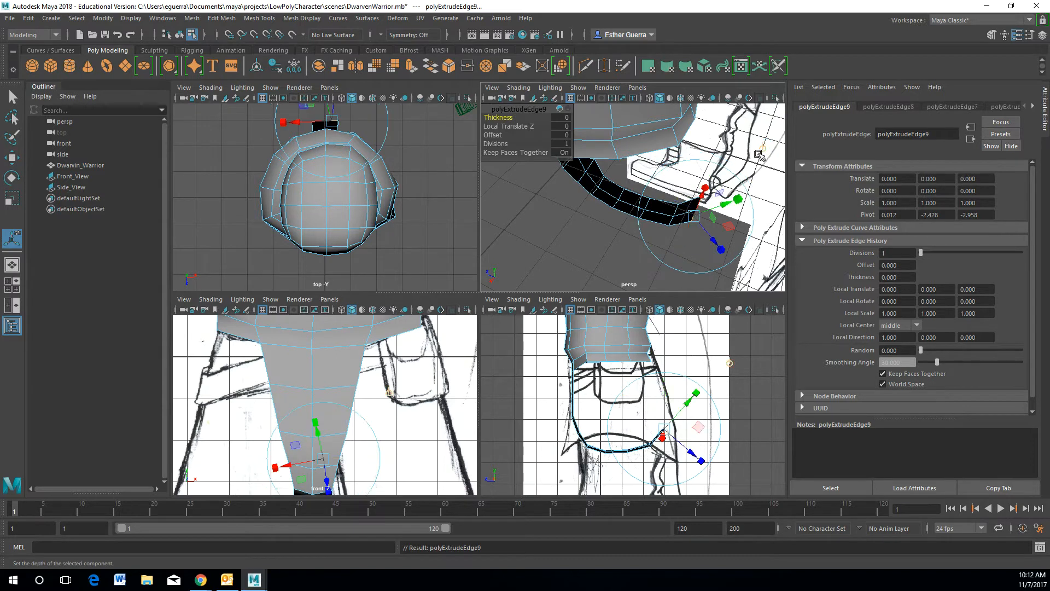
pyautogui.keyDown('alt'); pyautogui.moveTo(698, 207); pyautogui.dragTo(669, 172); pyautogui.keyUp('alt')
pyautogui.hotkey('ctrl', 'e')
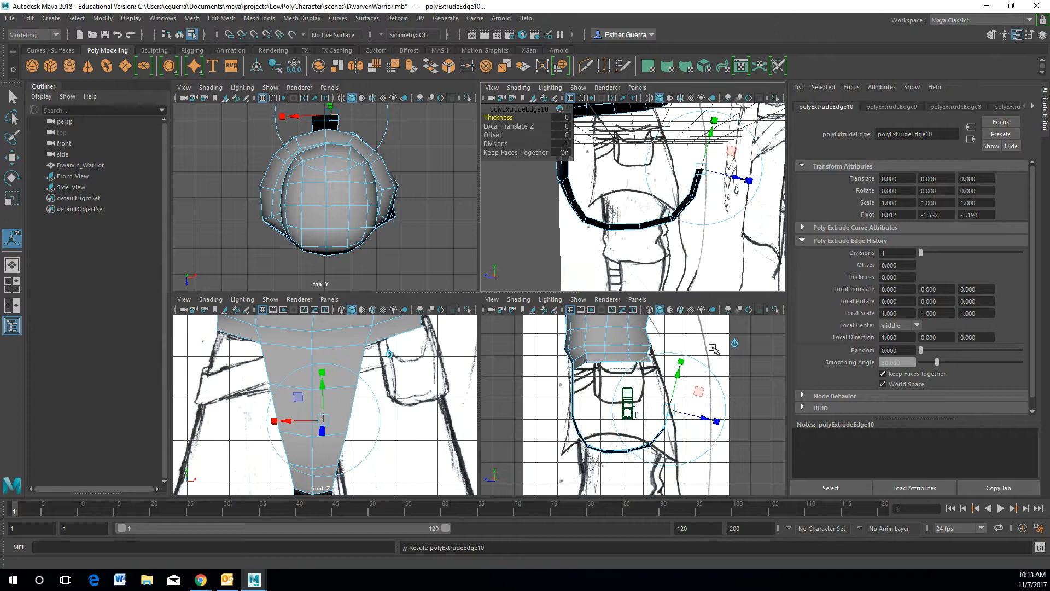
pyautogui.click(734, 343)
pyautogui.moveTo(672, 376); pyautogui.dragTo(670, 351)
pyautogui.moveTo(636, 385); pyautogui.dragTo(633, 386)
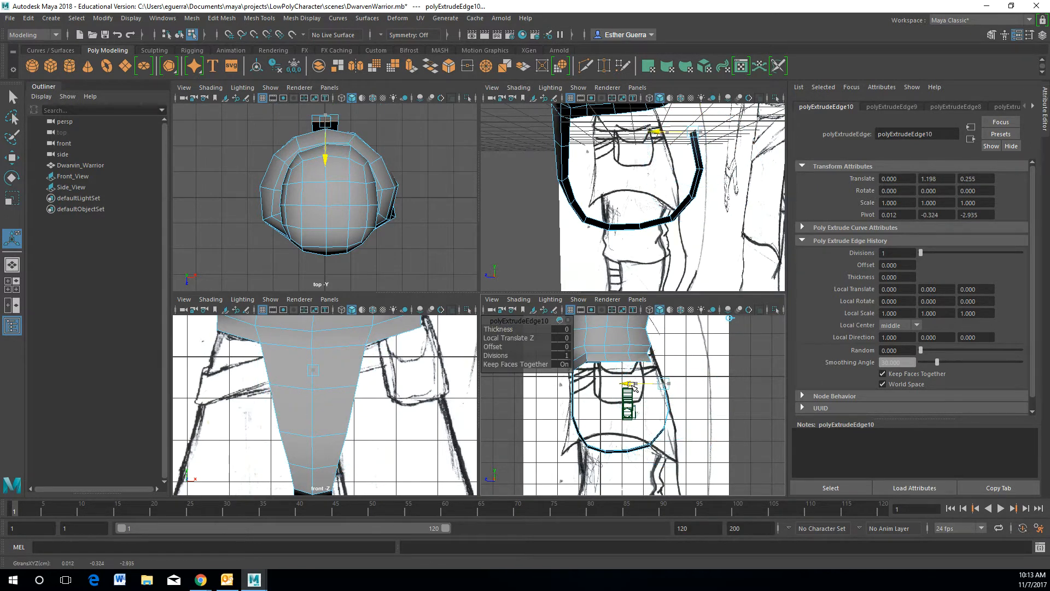
pyautogui.keyDown('alt'); pyautogui.moveTo(705, 180); pyautogui.dragTo(590, 239); pyautogui.keyUp('alt')
pyautogui.press('r')
pyautogui.keyDown('alt'); pyautogui.moveTo(592, 239); pyautogui.dragTo(702, 206); pyautogui.keyUp('alt')
# - Extrude the strip's end edges about 0.921 up and 0.571 forward to near the torso's back edge, widening them to about 1.328 in X
pyautogui.hotkey('ctrl', 'e')
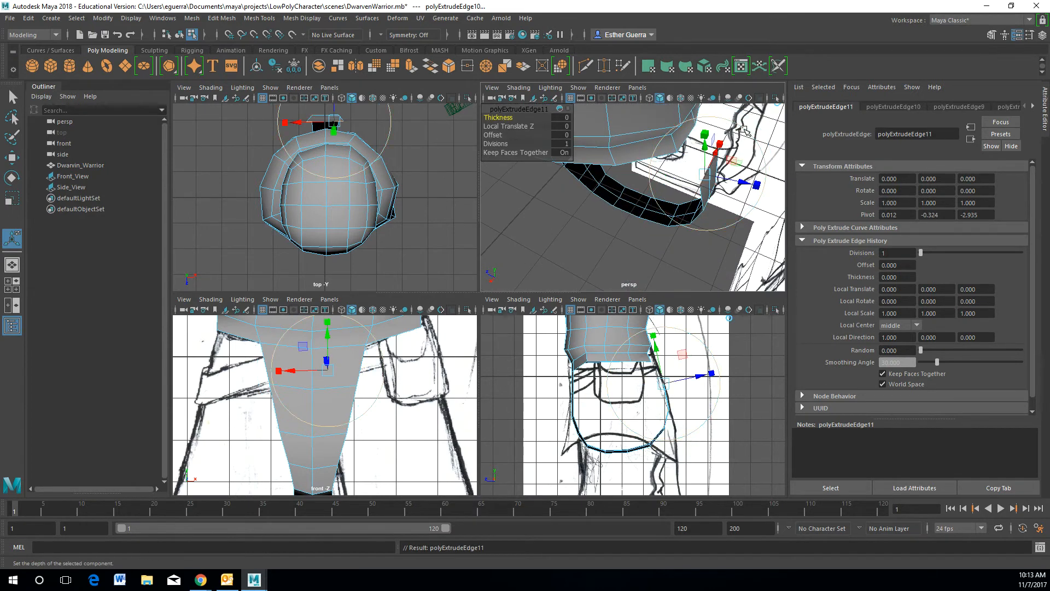
pyautogui.click(729, 318)
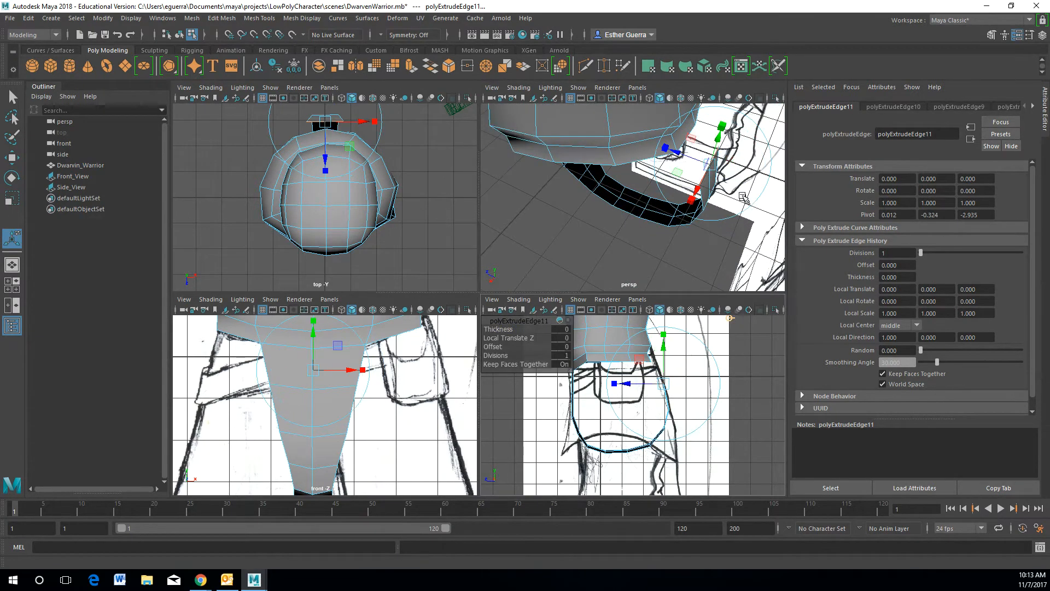
pyautogui.moveTo(664, 346); pyautogui.dragTo(664, 320)
pyautogui.moveTo(639, 358); pyautogui.dragTo(622, 358)
pyautogui.moveTo(651, 324); pyautogui.dragTo(673, 311)
pyautogui.keyDown('alt'); pyautogui.moveTo(687, 242); pyautogui.dragTo(647, 217); pyautogui.keyUp('alt')
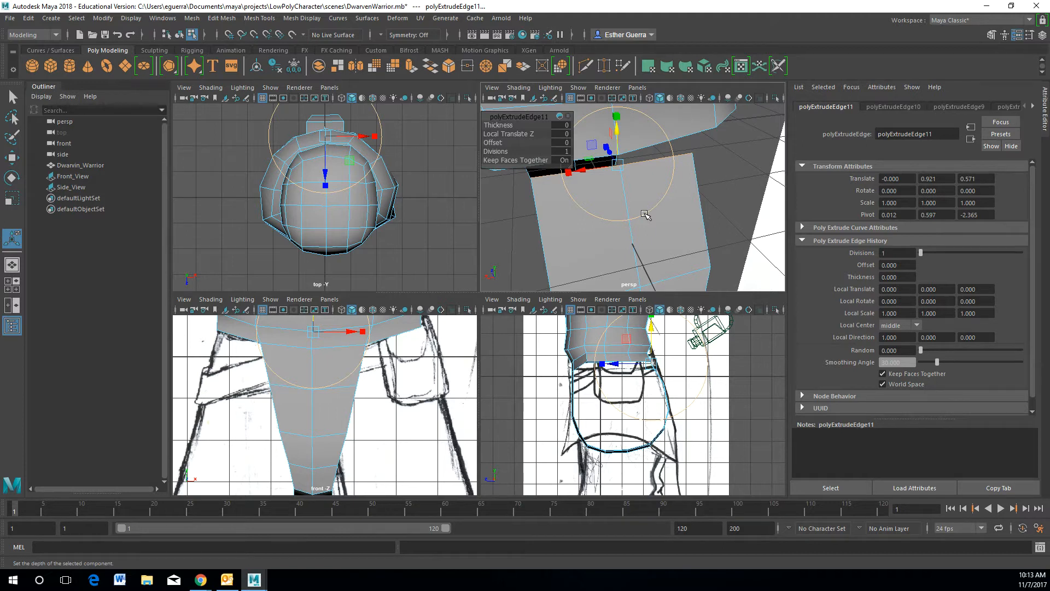
pyautogui.moveTo(569, 172); pyautogui.dragTo(551, 174)
pyautogui.press('w')
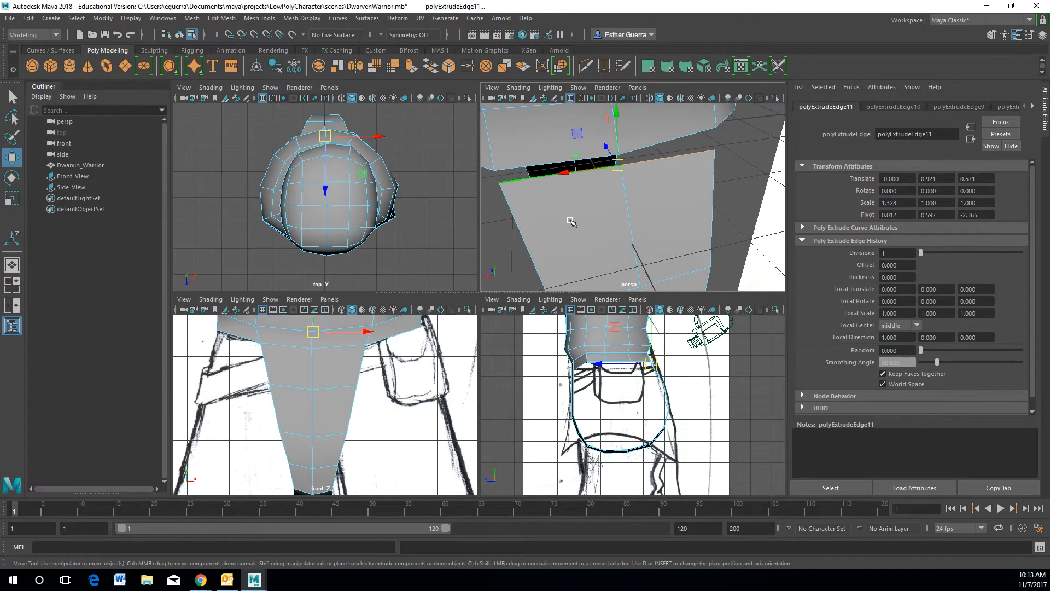
pyautogui.click(505, 237)
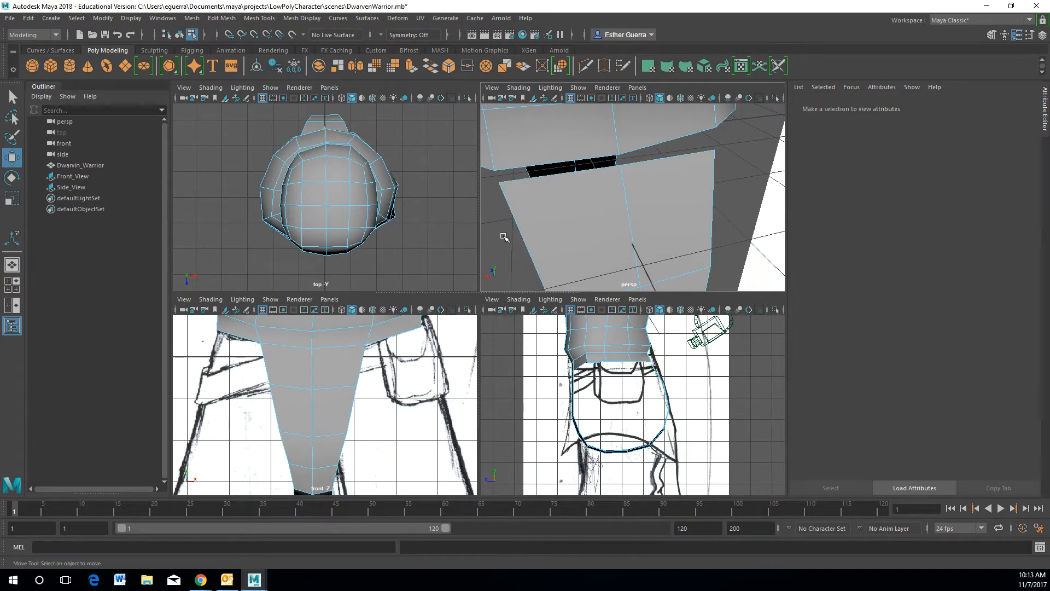
# - Set the Front_View and Side_View image planes to display only when looking through the front and side cameras
pyautogui.rightClick(583, 212)
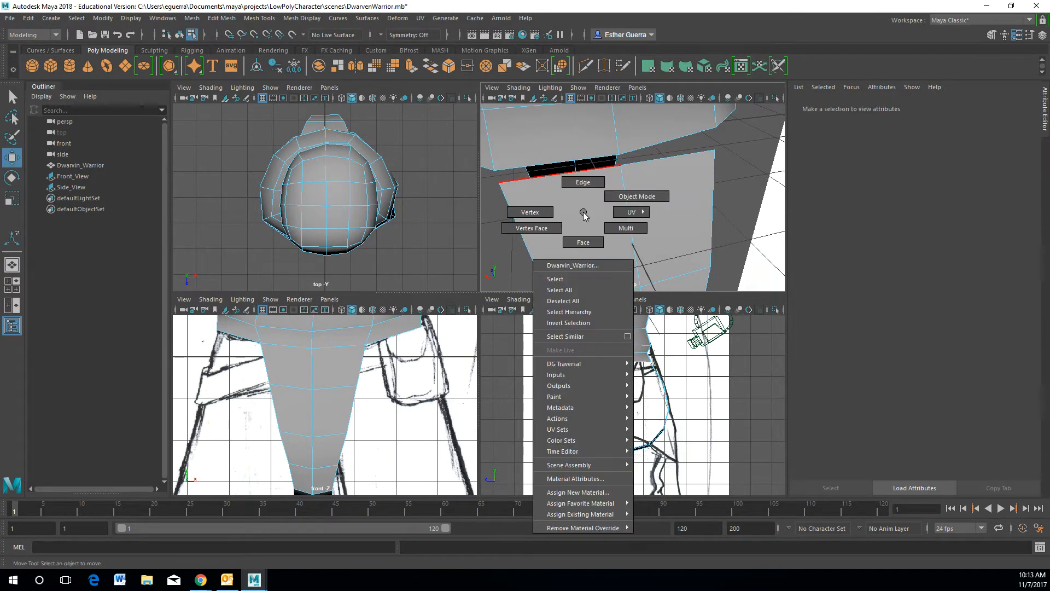
pyautogui.click(622, 196)
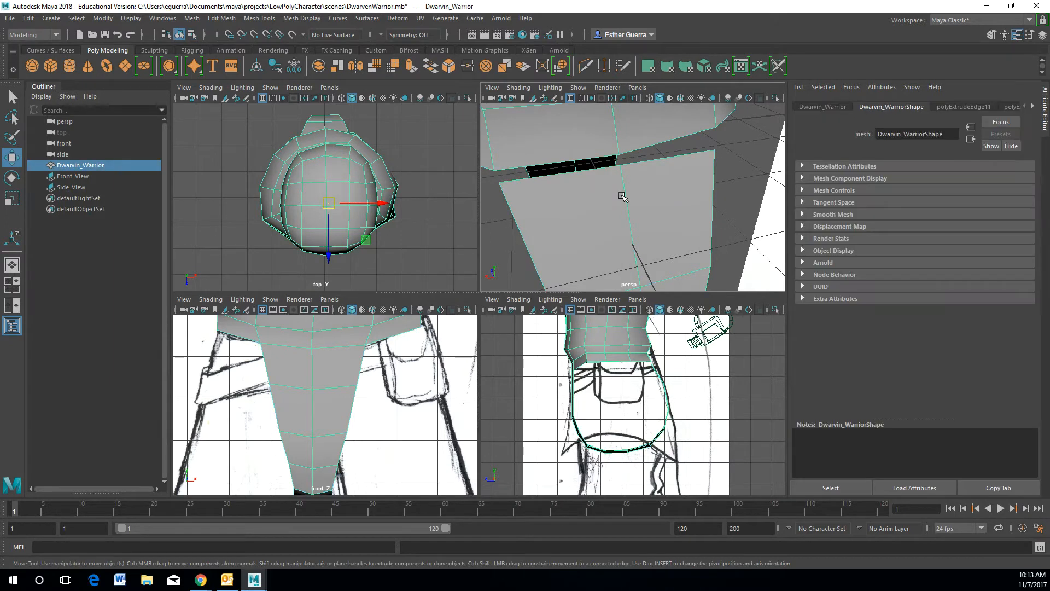
pyautogui.keyDown('alt'); pyautogui.moveTo(558, 248); pyautogui.dragTo(216, 322); pyautogui.keyUp('alt')
pyautogui.click(72, 176)
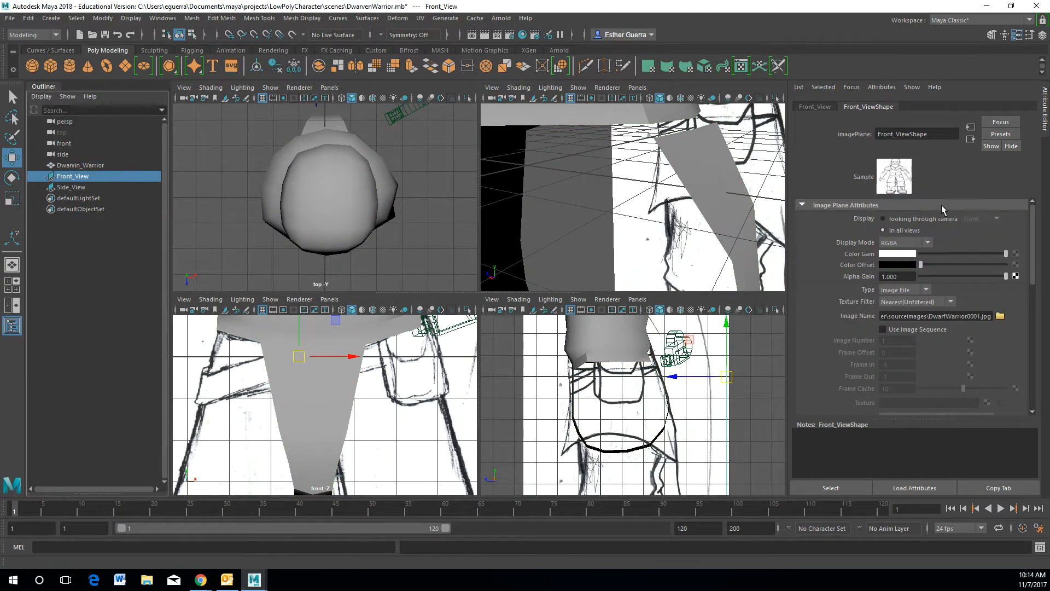
pyautogui.click(914, 219)
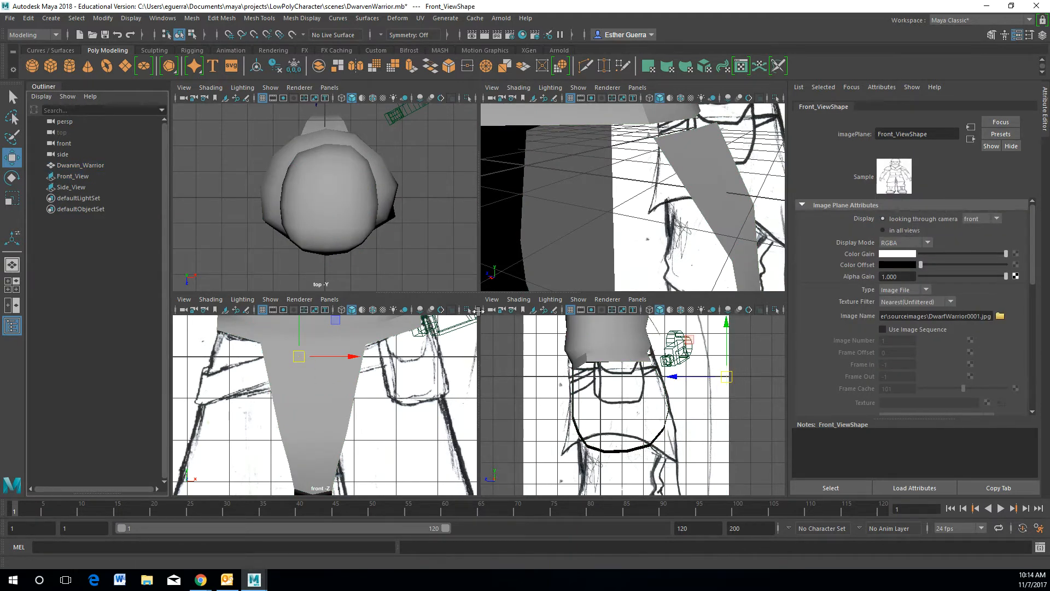
pyautogui.click(76, 187)
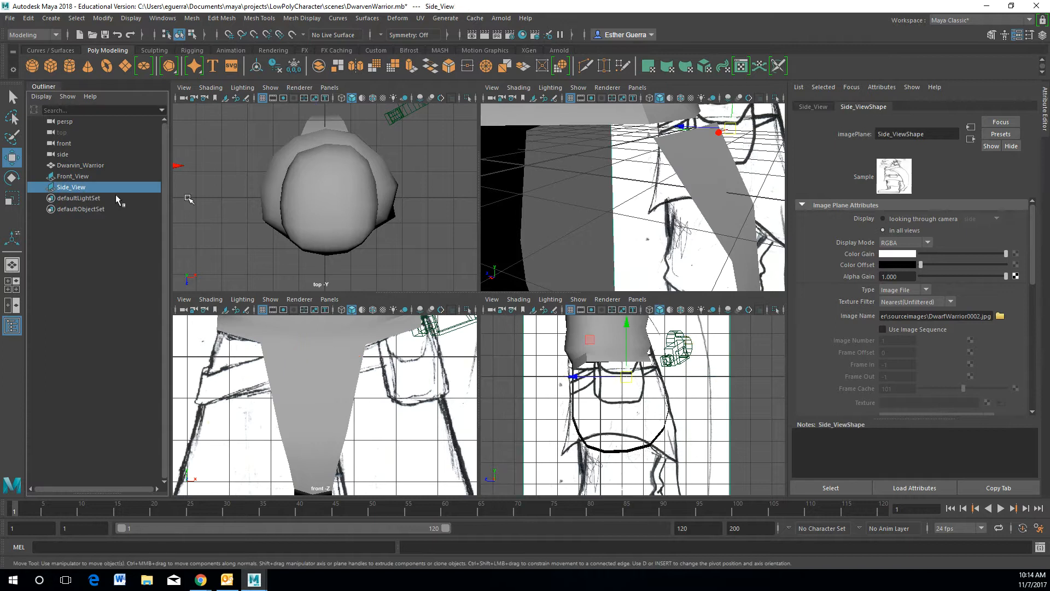
pyautogui.click(884, 219)
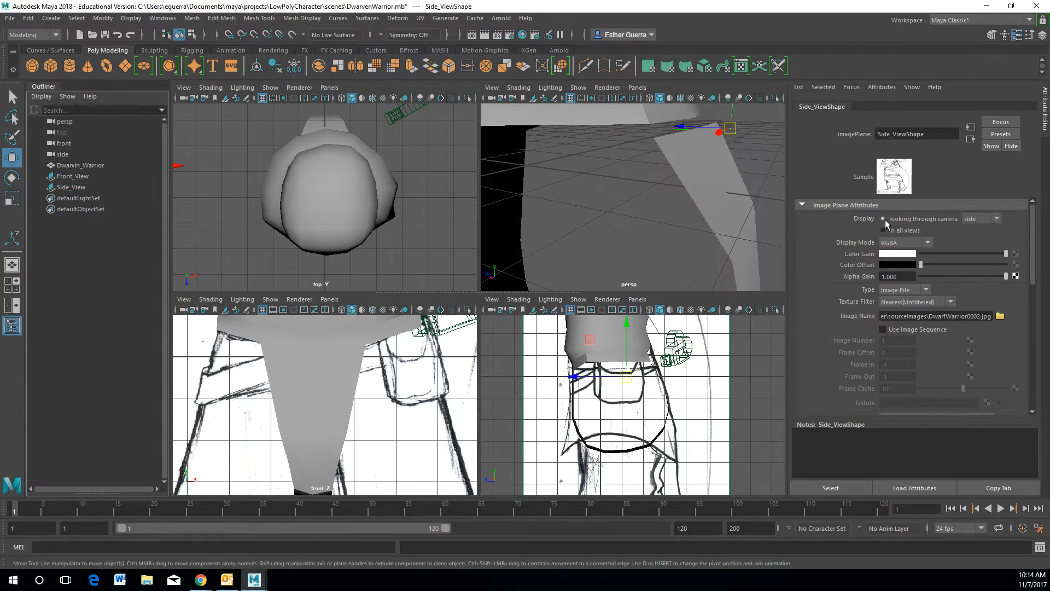
# - Merge the middle vertex of the strip's rear end with the torso's back edge vertex, using a threshold of 0.0100
pyautogui.keyDown('alt'); pyautogui.moveTo(704, 180); pyautogui.dragTo(683, 160); pyautogui.keyUp('alt')
pyautogui.keyDown('alt'); pyautogui.moveTo(683, 161); pyautogui.dragTo(703, 211, button='middle'); pyautogui.keyUp('alt')
pyautogui.click(667, 165)
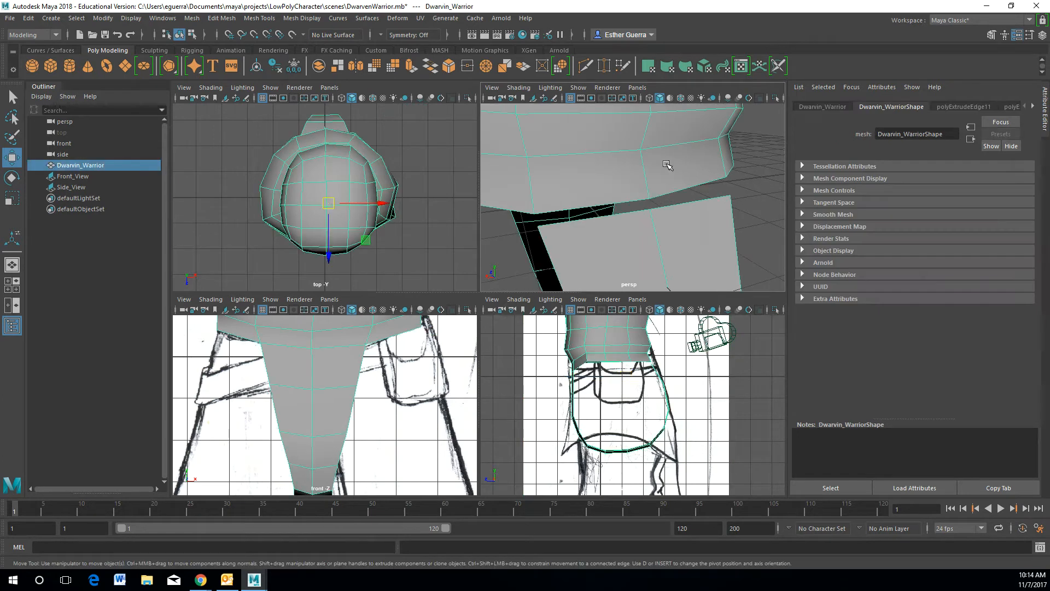
pyautogui.rightClick(667, 167)
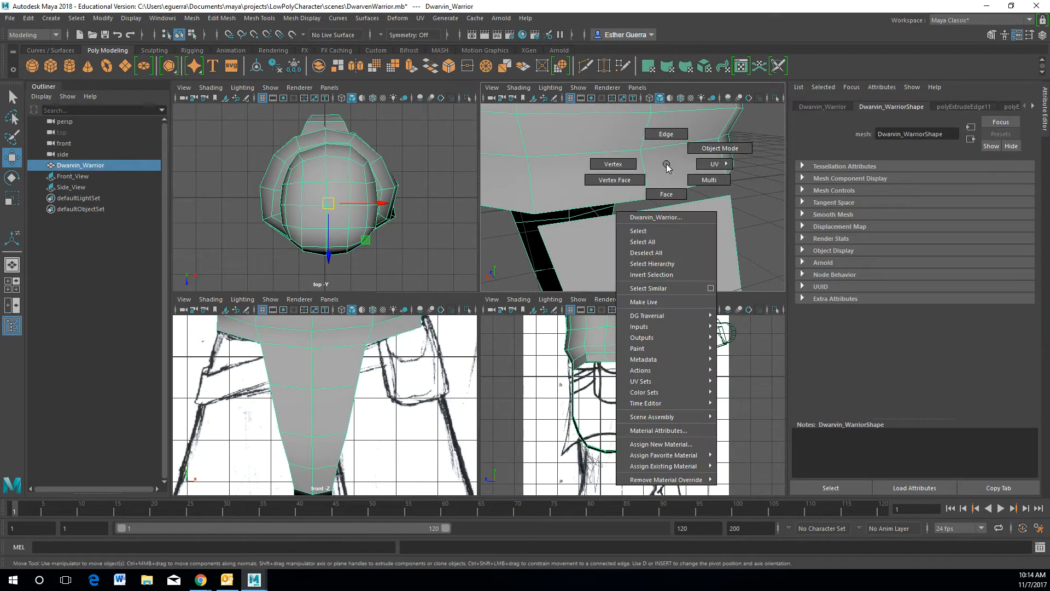
pyautogui.click(611, 166)
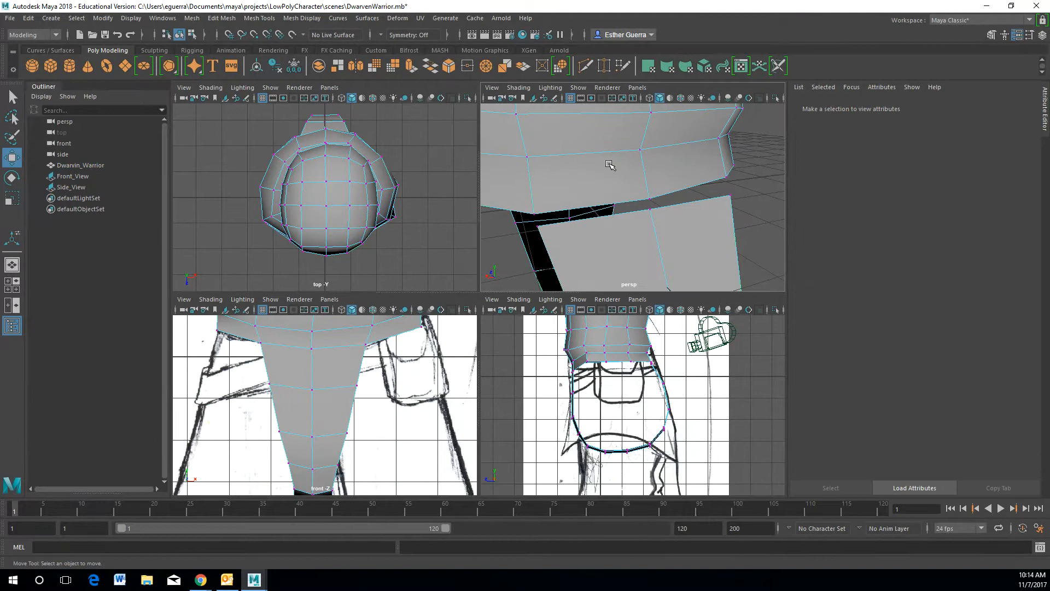
pyautogui.keyDown('shift'); pyautogui.click(651, 209); pyautogui.keyUp('shift')
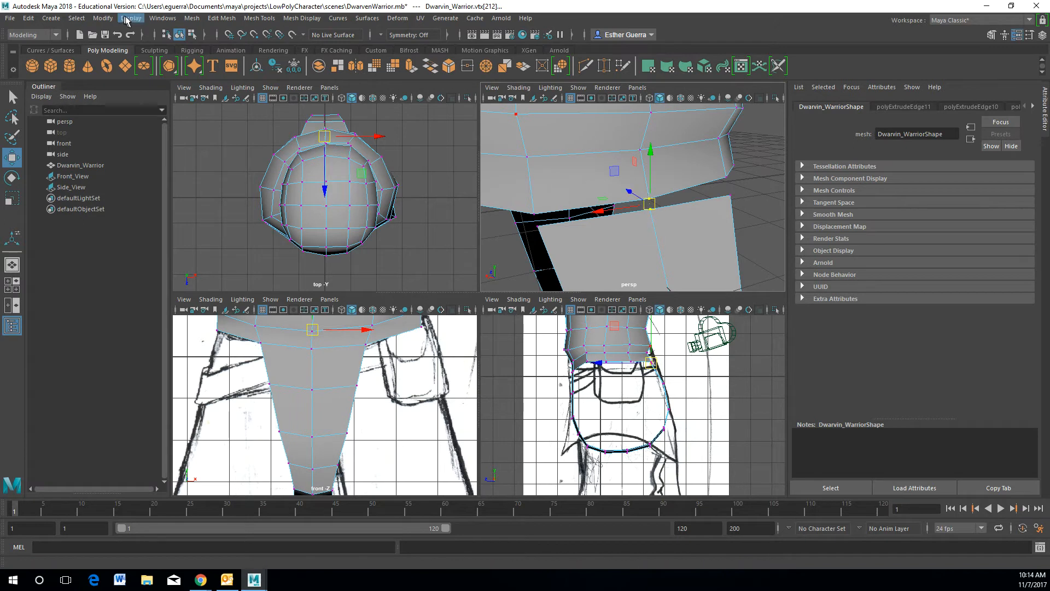
pyautogui.click(259, 19)
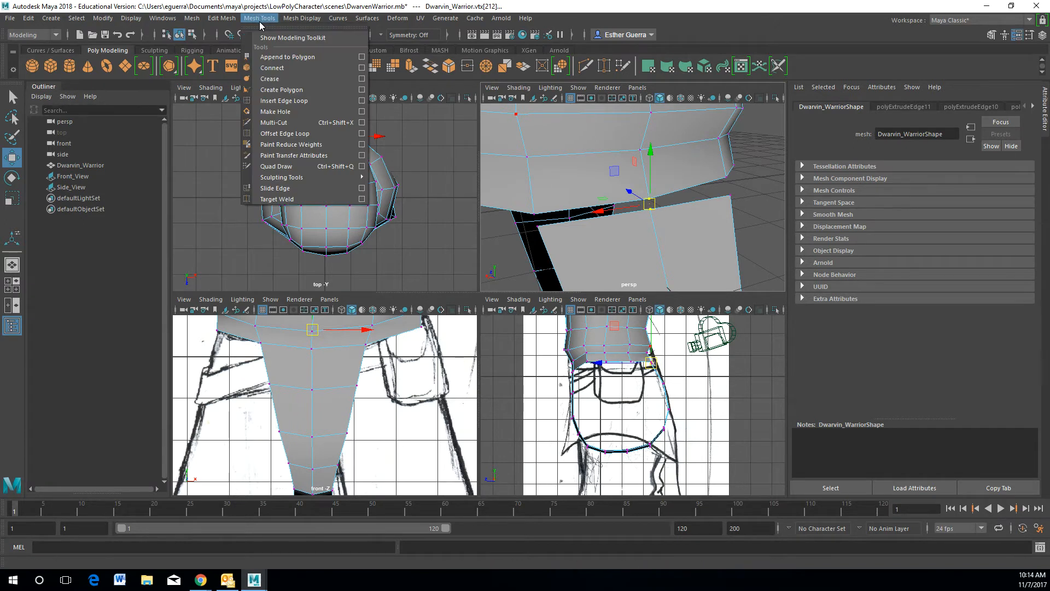
pyautogui.moveTo(223, 20)
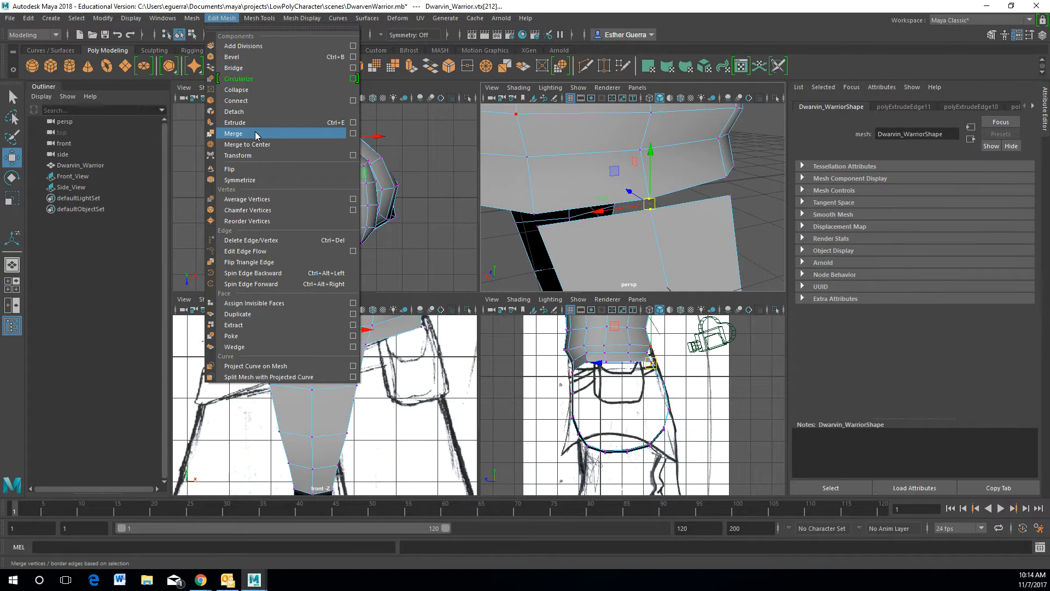
pyautogui.click(352, 135)
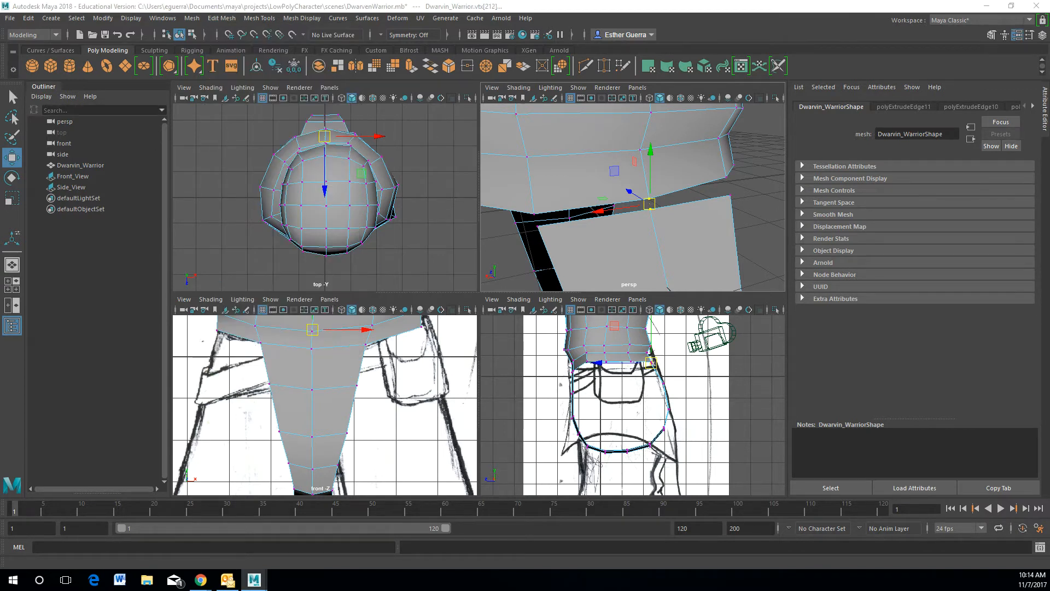
pyautogui.moveTo(369, 100); pyautogui.dragTo(324, 110)
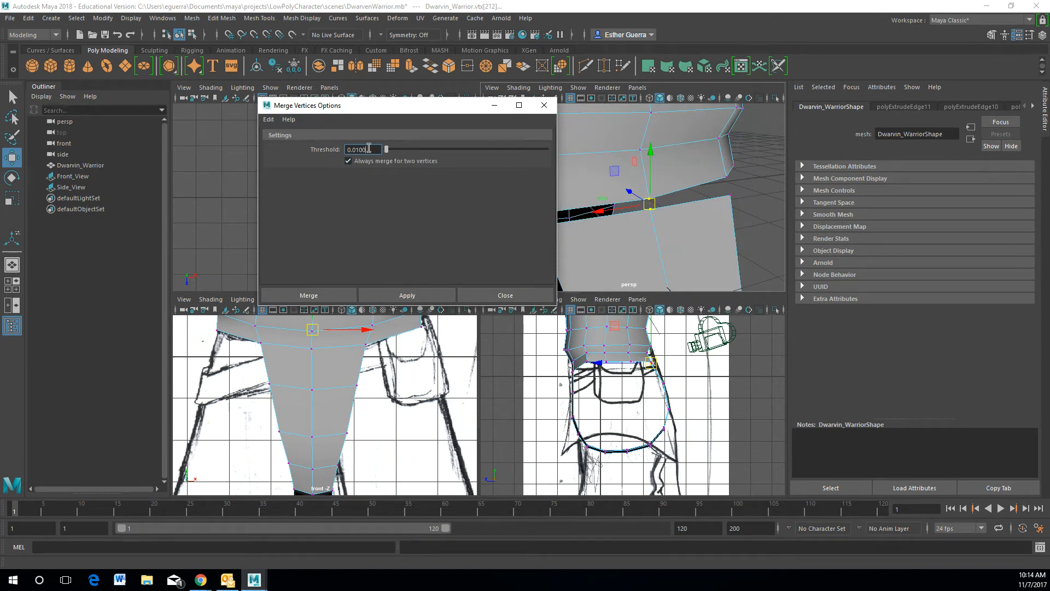
pyautogui.click(320, 295)
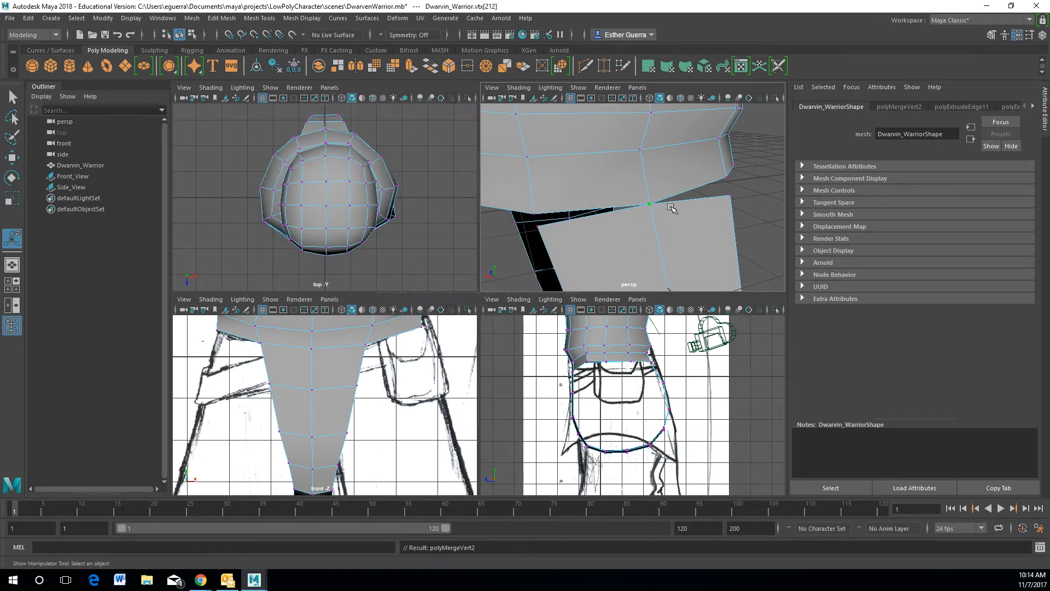
# - Merge the strip's two rear corner vertices with the matching vertices on the torso's back edge
pyautogui.click(533, 213)
pyautogui.keyDown('shift'); pyautogui.click(539, 224); pyautogui.keyUp('shift')
pyautogui.press('g')
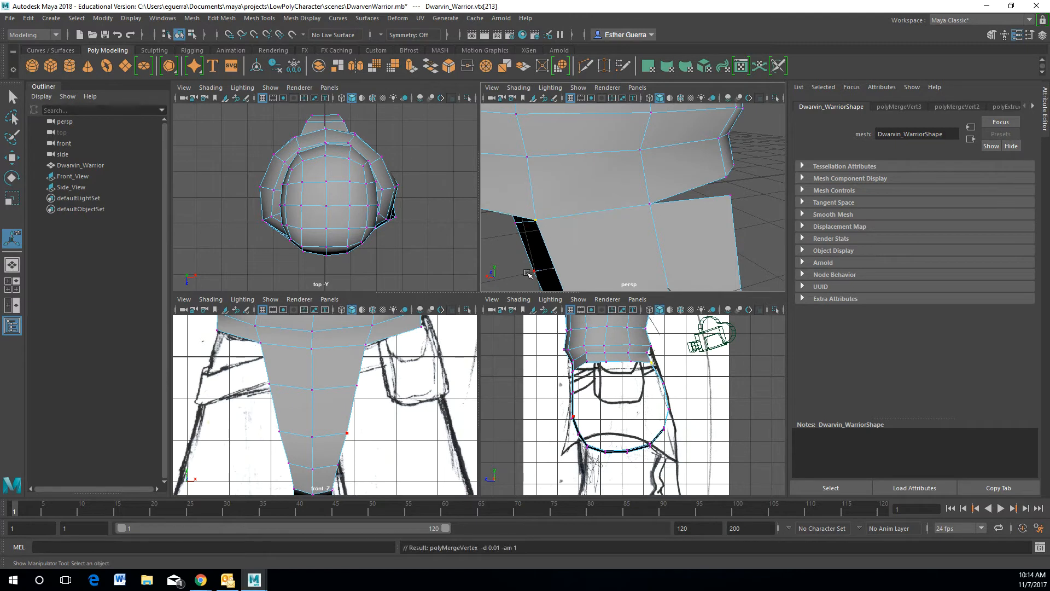
pyautogui.click(726, 178)
pyautogui.press('g')
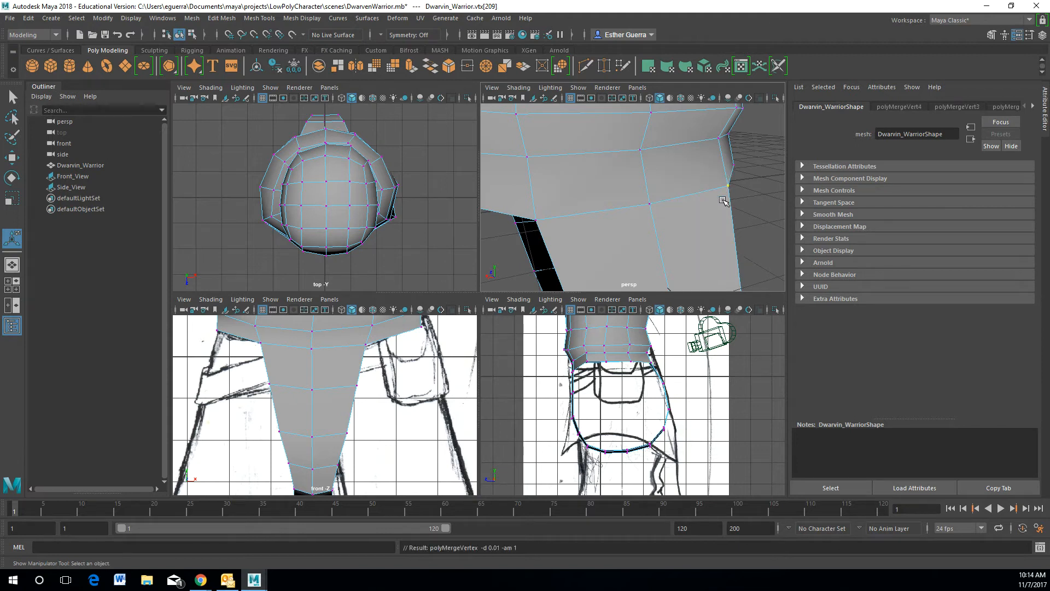
# - Move the two front corner vertices where the strip meets the torso slightly down
pyautogui.keyDown('alt'); pyautogui.moveTo(623, 213); pyautogui.dragTo(656, 215); pyautogui.keyUp('alt')
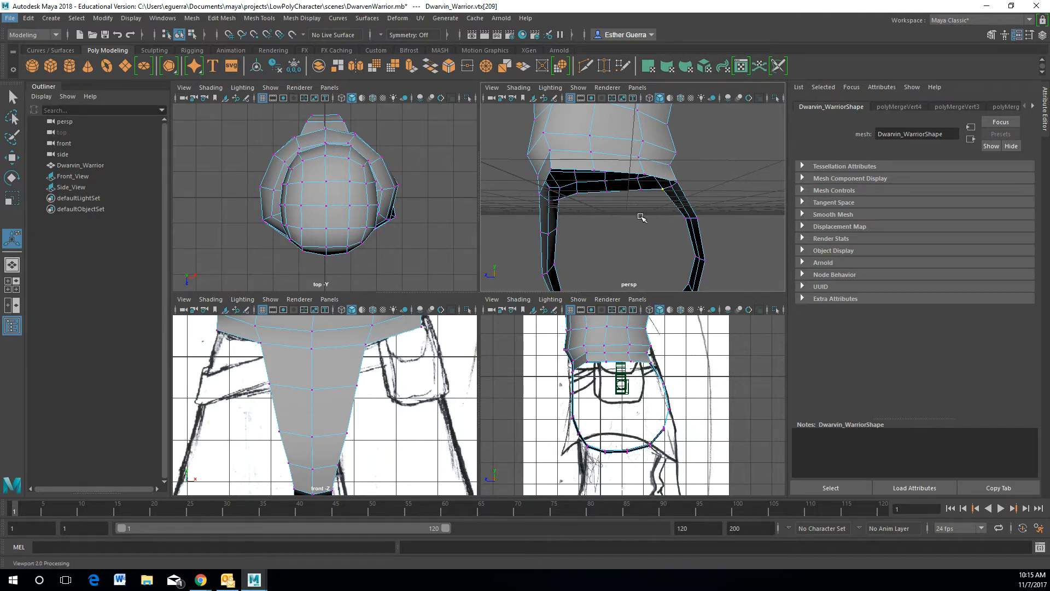
pyautogui.keyDown('alt'); pyautogui.moveTo(631, 209); pyautogui.dragTo(747, 215); pyautogui.keyUp('alt')
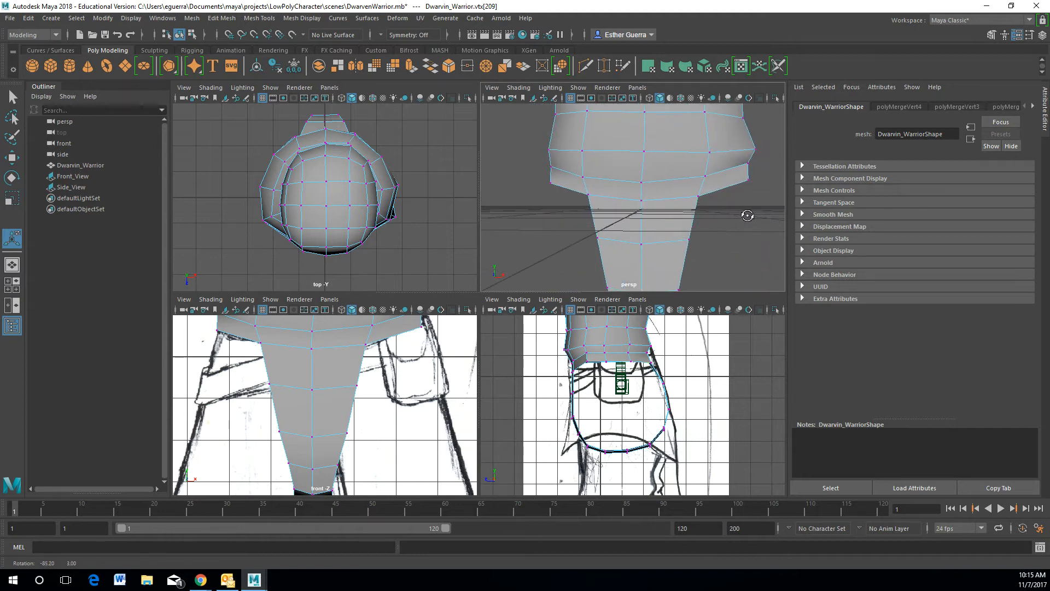
pyautogui.click(749, 181)
pyautogui.keyDown('shift'); pyautogui.click(590, 194); pyautogui.keyUp('shift')
pyautogui.press('w')
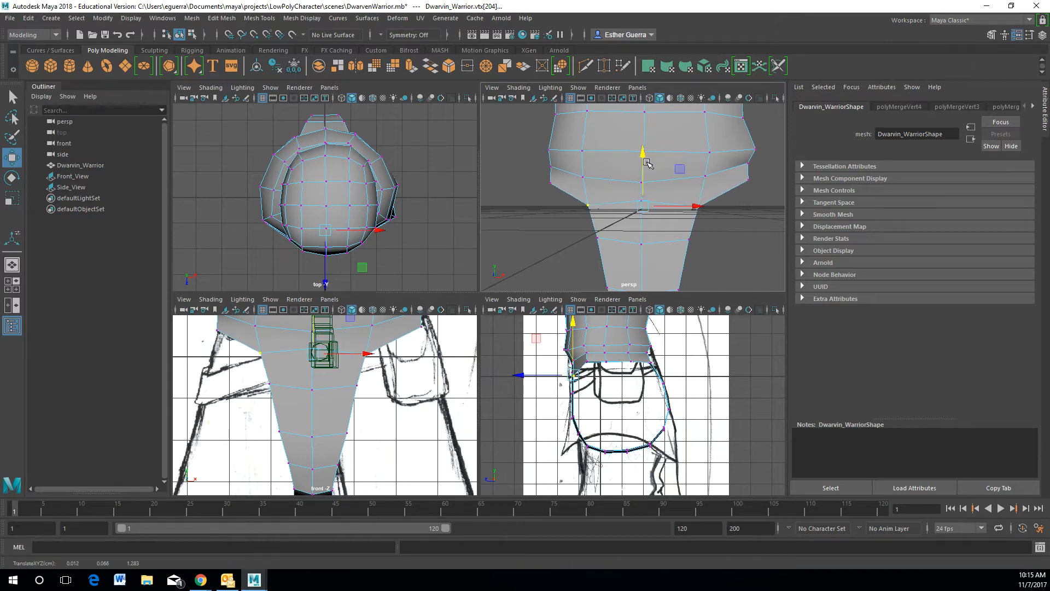
# - Adjust the strip's two rear corner vertices at the torso and shift the three vertex rows below them slightly forward in Z
pyautogui.keyDown('alt'); pyautogui.moveTo(680, 215); pyautogui.dragTo(444, 223); pyautogui.keyUp('alt')
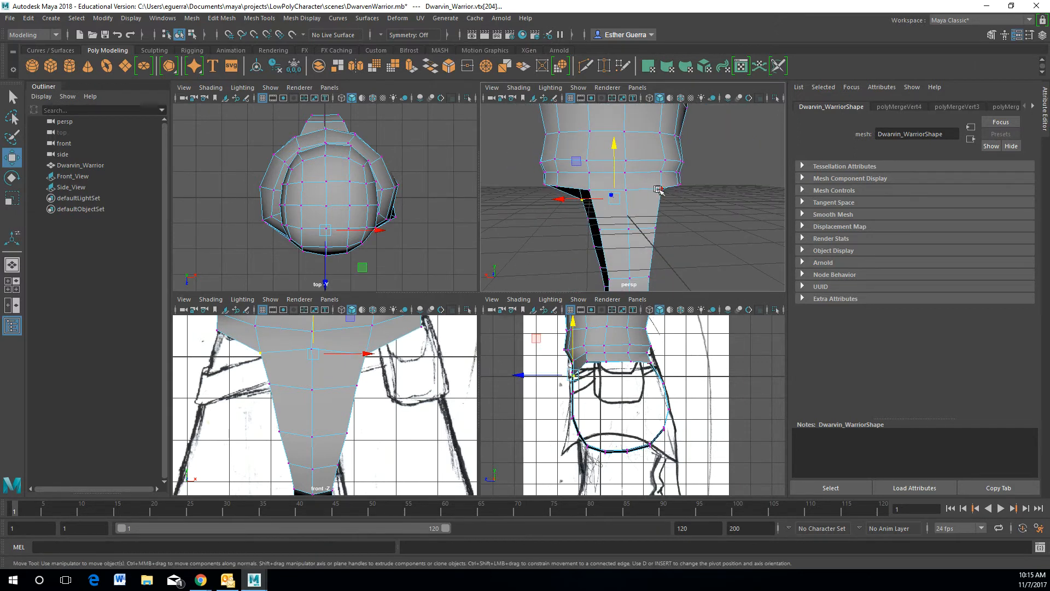
pyautogui.click(661, 189)
pyautogui.keyDown('shift'); pyautogui.click(591, 192); pyautogui.keyUp('shift')
pyautogui.moveTo(628, 134); pyautogui.dragTo(665, 133)
pyautogui.click(646, 198)
pyautogui.moveTo(646, 198); pyautogui.dragTo(563, 215)
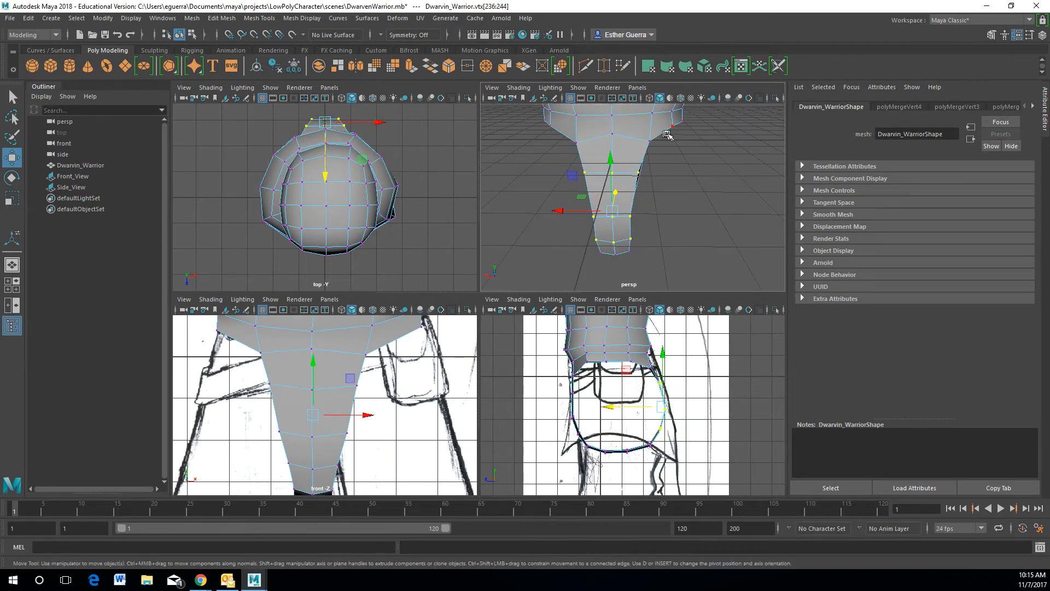
# - Switch the warrior mesh to edge selection and hide the grid in the viewports
pyautogui.keyDown('alt'); pyautogui.moveTo(698, 211); pyautogui.dragTo(446, 182); pyautogui.keyUp('alt')
pyautogui.scroll(-5, 662, 155)
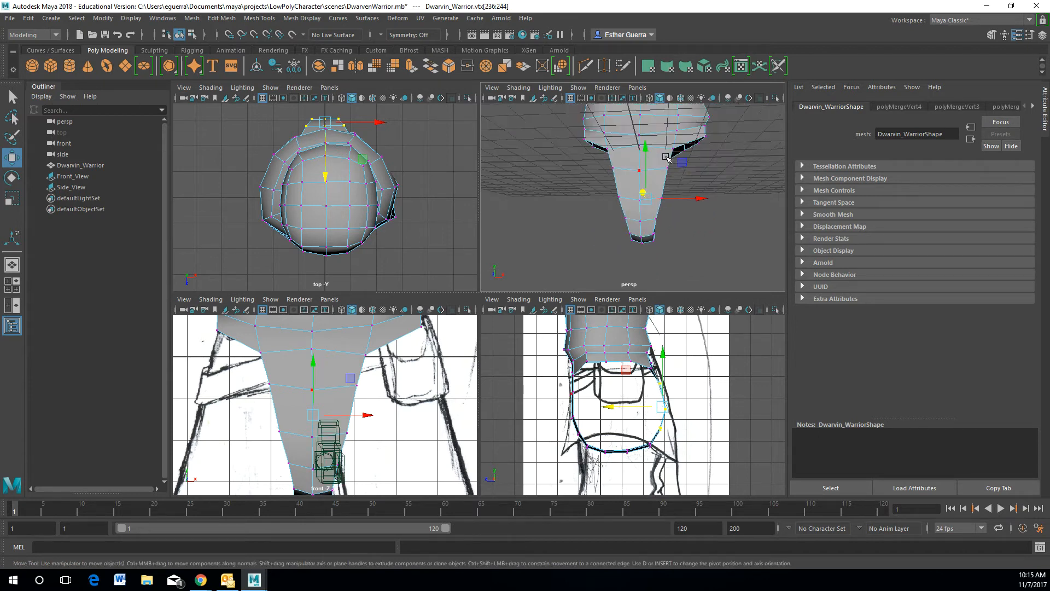
pyautogui.rightClick(655, 167)
pyautogui.click(655, 137)
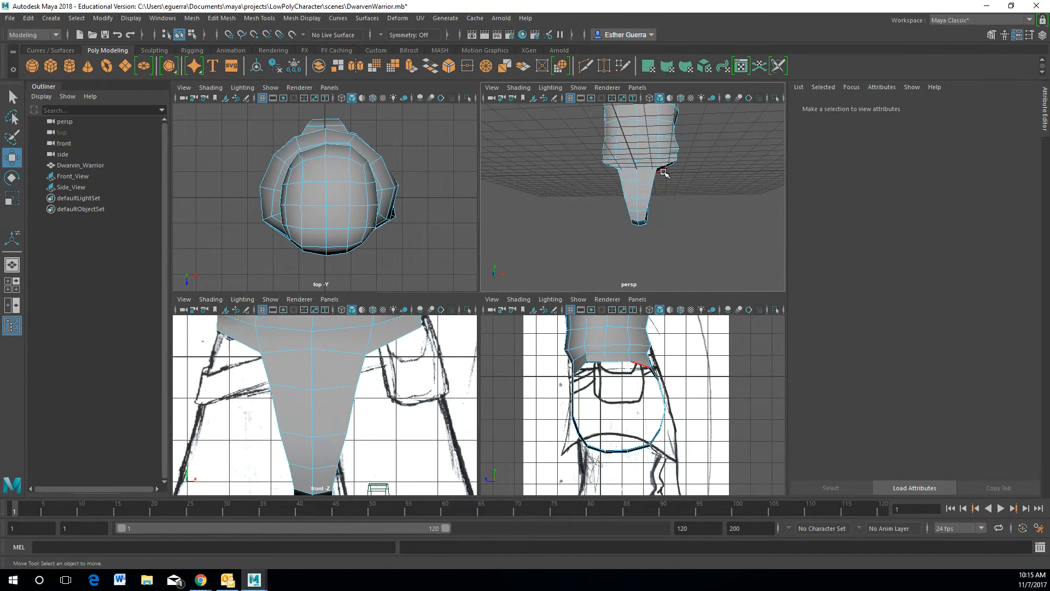
pyautogui.scroll(5, 670, 170)
pyautogui.click(648, 202)
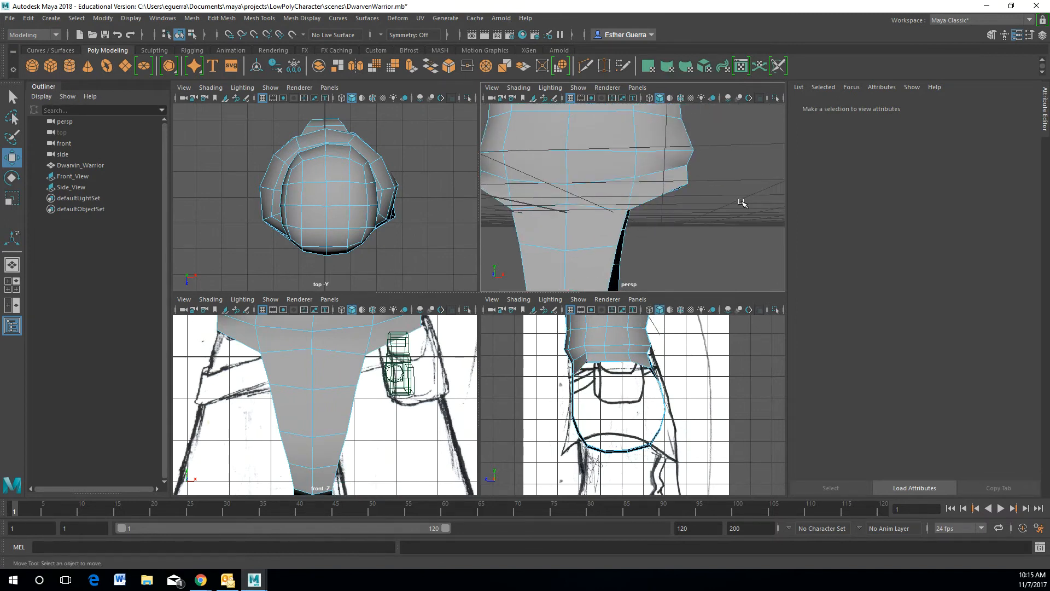
pyautogui.click(124, 21)
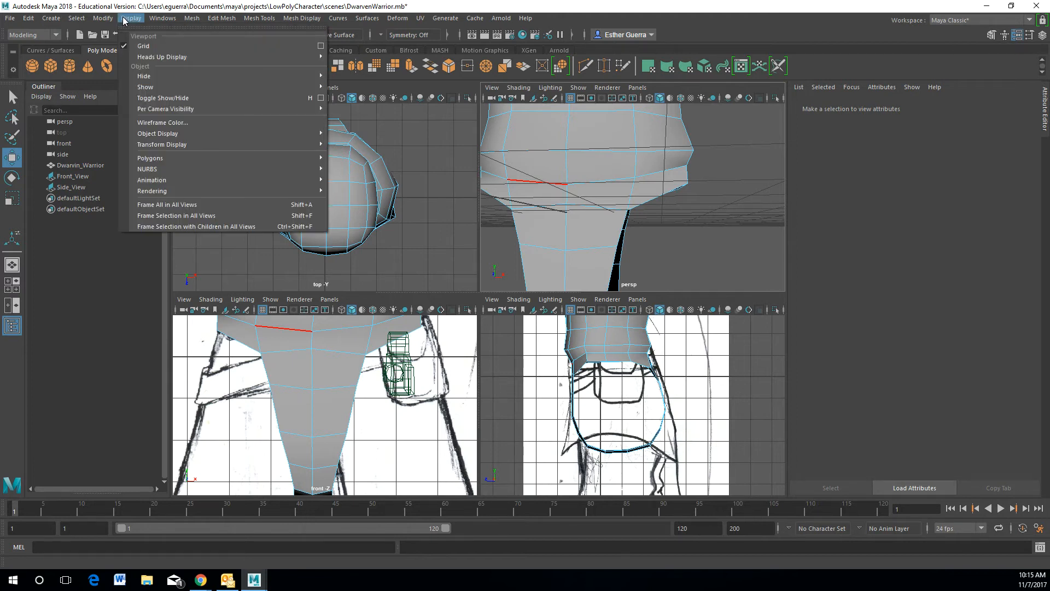
pyautogui.click(165, 49)
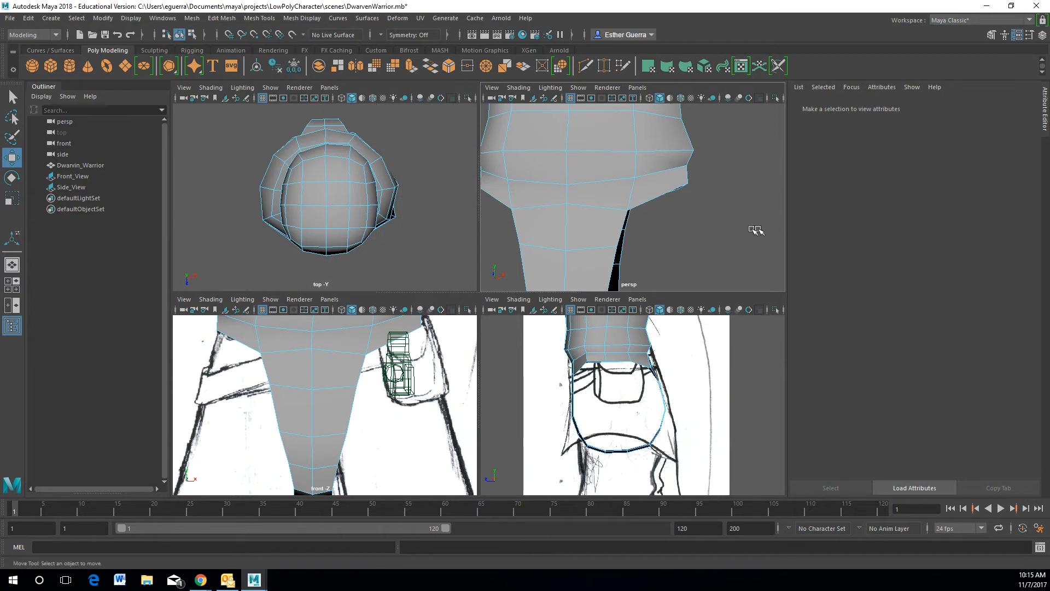
# - Select the full border edge loop around one leg opening, starting from the edge beside the strip's front corner
pyautogui.scroll(-5, 731, 217)
pyautogui.scroll(5, 688, 228)
pyautogui.keyDown('alt'); pyautogui.moveTo(688, 229); pyautogui.dragTo(648, 177); pyautogui.keyUp('alt')
pyautogui.click(648, 174)
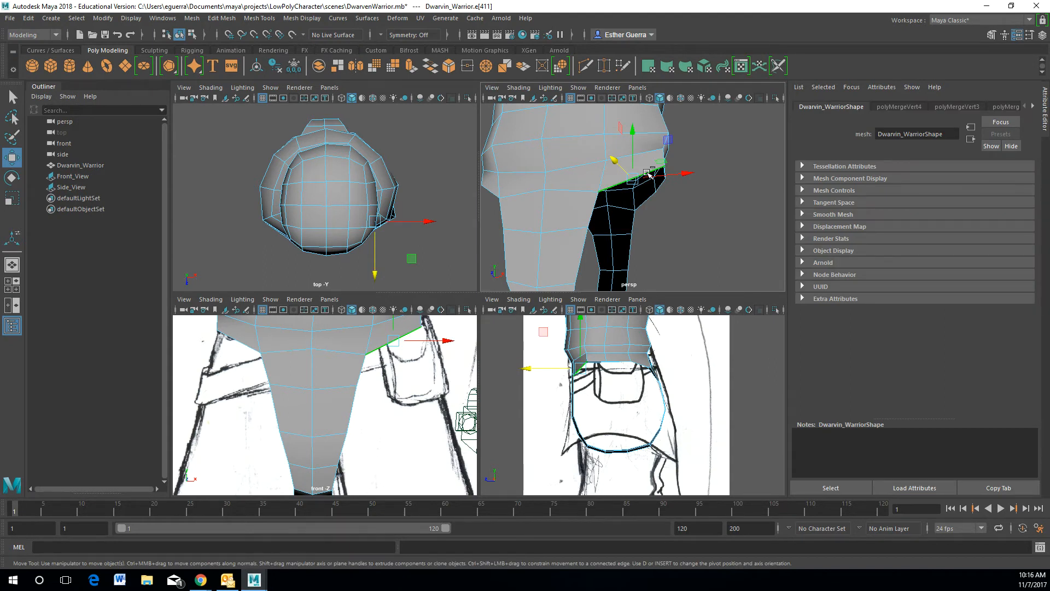
pyautogui.keyDown('ctrl'); pyautogui.rightClick(648, 173); pyautogui.keyUp('ctrl')
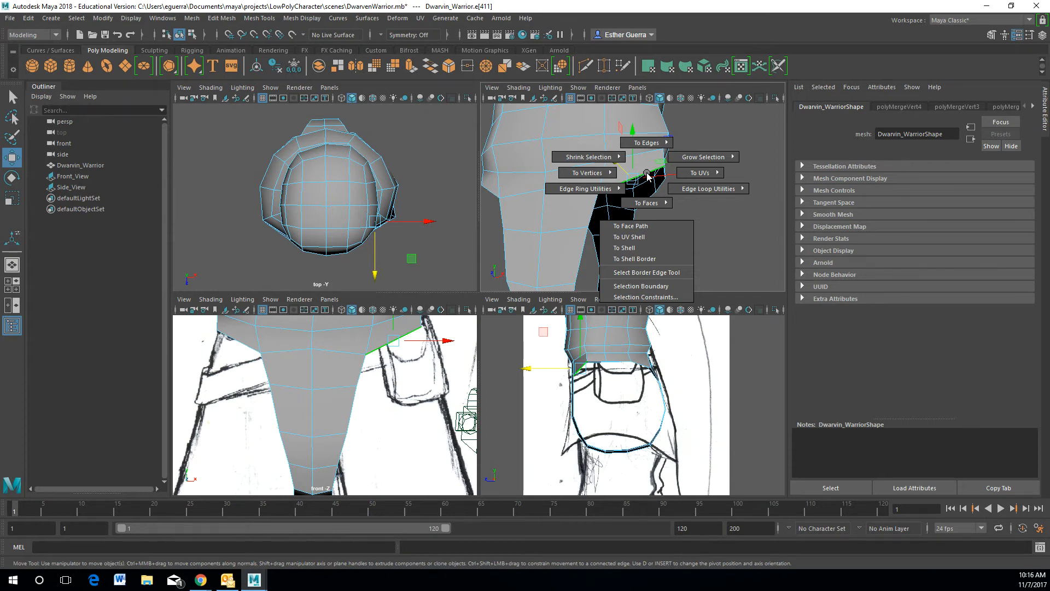
pyautogui.moveTo(675, 186)
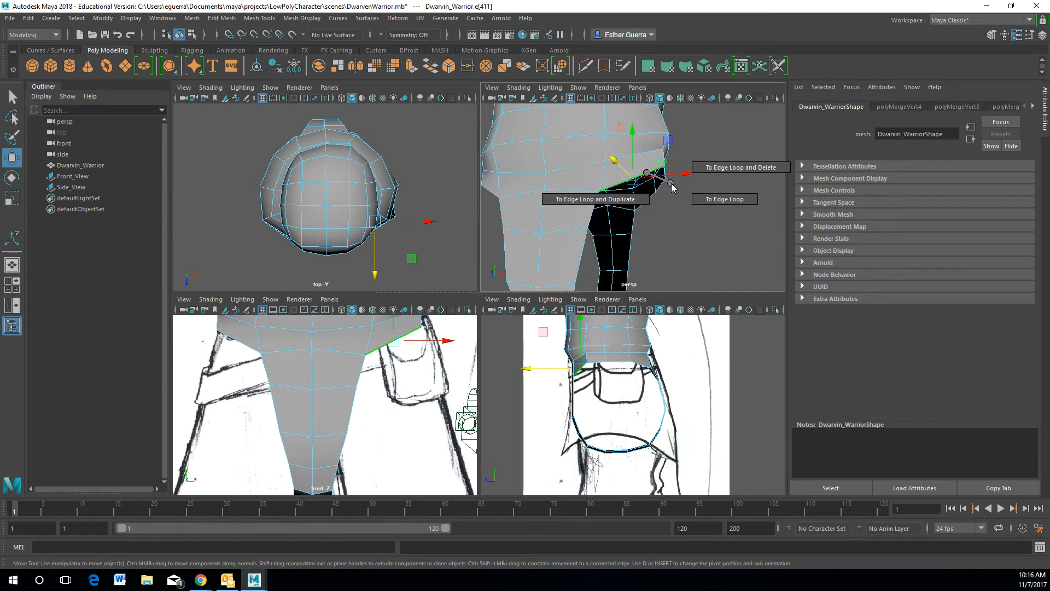
pyautogui.click(702, 200)
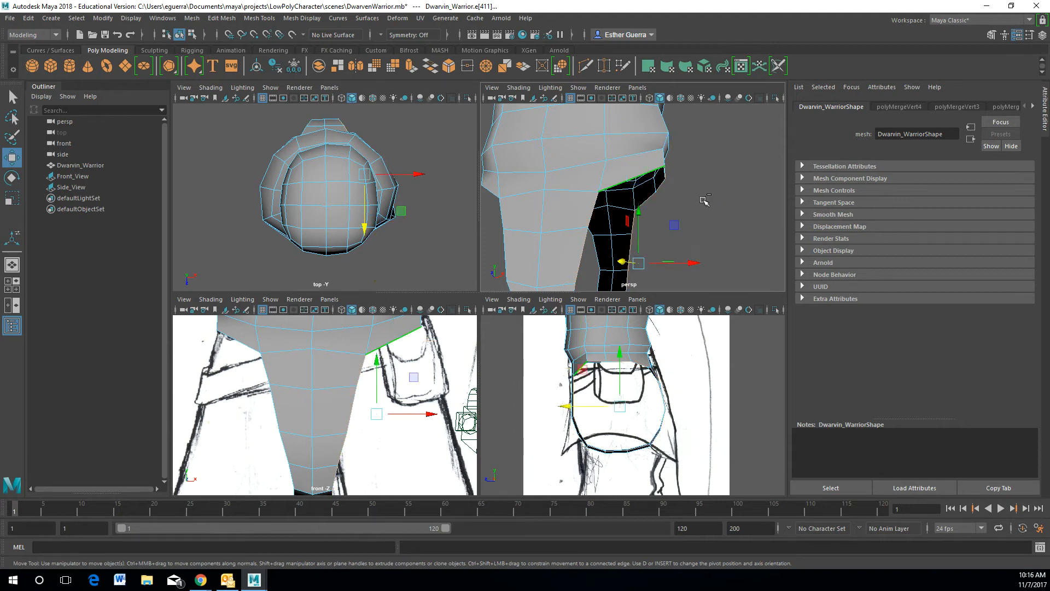
# - Add the border edge loop around the opposite leg opening to the selection
pyautogui.scroll(-3, 694, 203)
pyautogui.keyDown('alt'); pyautogui.moveTo(678, 222); pyautogui.dragTo(715, 241); pyautogui.keyUp('alt')
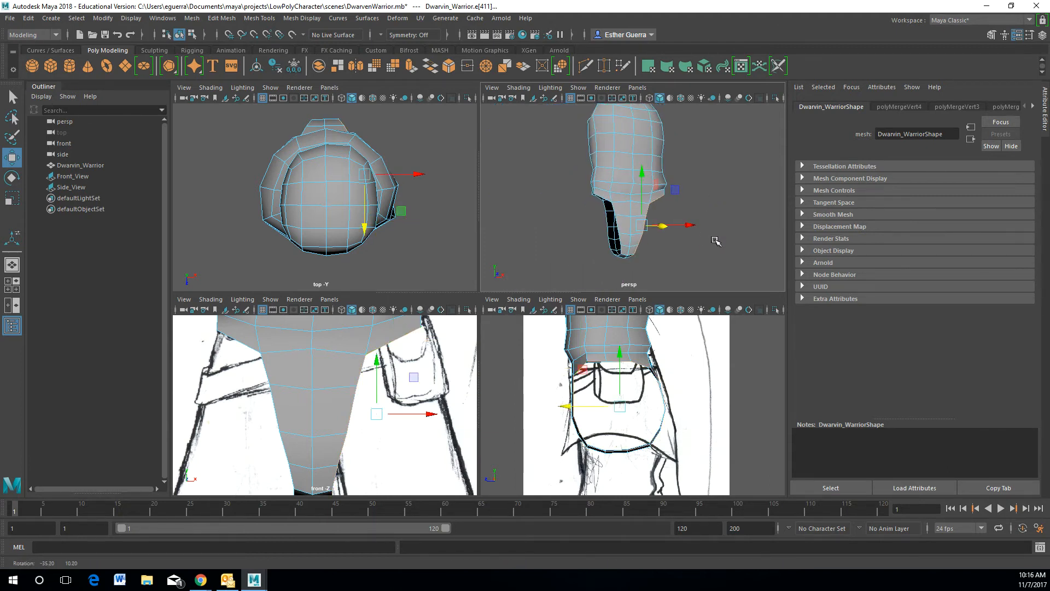
pyautogui.scroll(3, 614, 211)
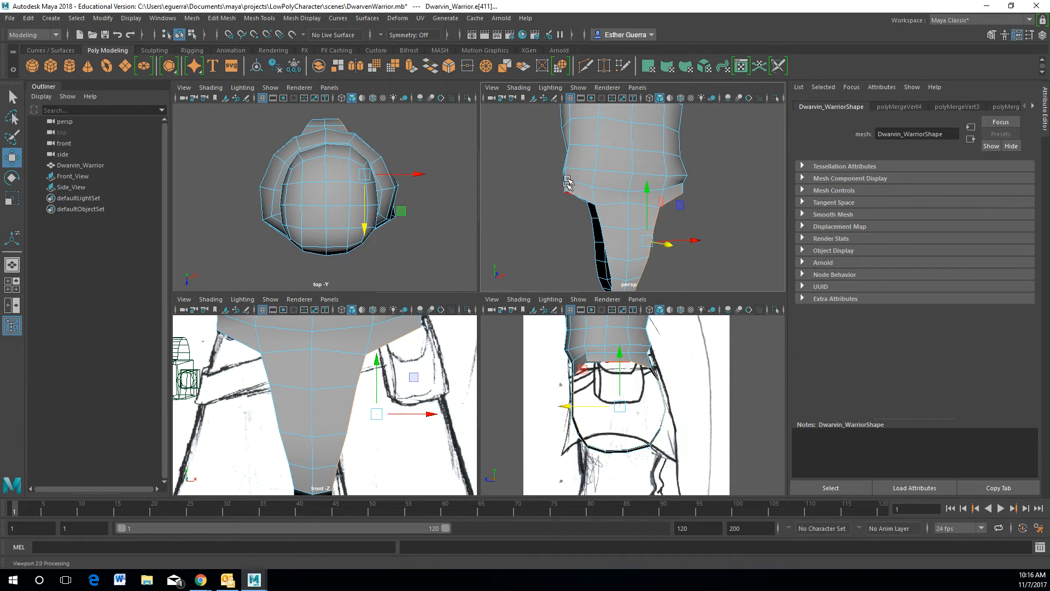
pyautogui.click(585, 197)
pyautogui.keyDown('shift'); pyautogui.rightClick(586, 197); pyautogui.keyUp('shift')
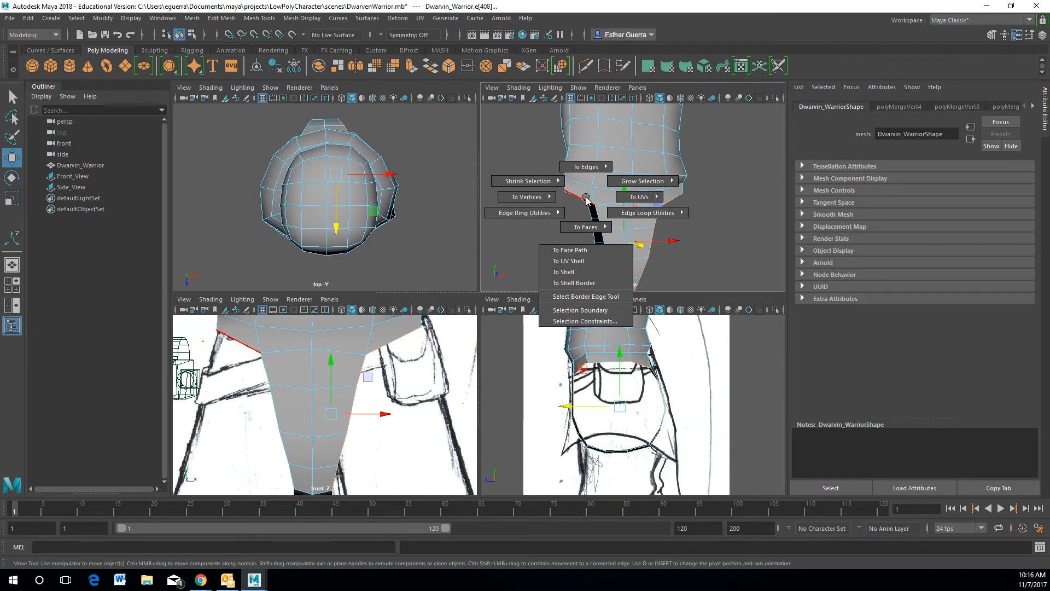
pyautogui.moveTo(609, 209); pyautogui.dragTo(658, 230, button='right')
pyautogui.keyDown('alt'); pyautogui.moveTo(622, 230); pyautogui.dragTo(614, 199); pyautogui.keyUp('alt')
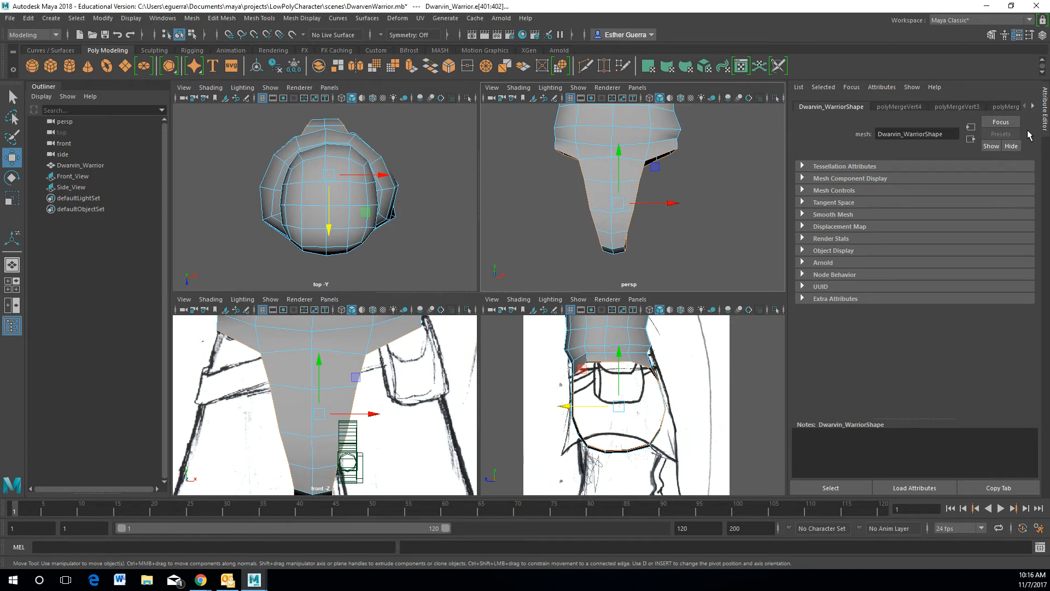
# - Extrude both leg opening loops about 1.05 units down in world space, scaling the new edges to about 1.1 in X and 0.61 in Y
pyautogui.hotkey('ctrl', 'e')
pyautogui.keyDown('alt'); pyautogui.moveTo(650, 173); pyautogui.dragTo(700, 176, button='middle'); pyautogui.keyUp('alt')
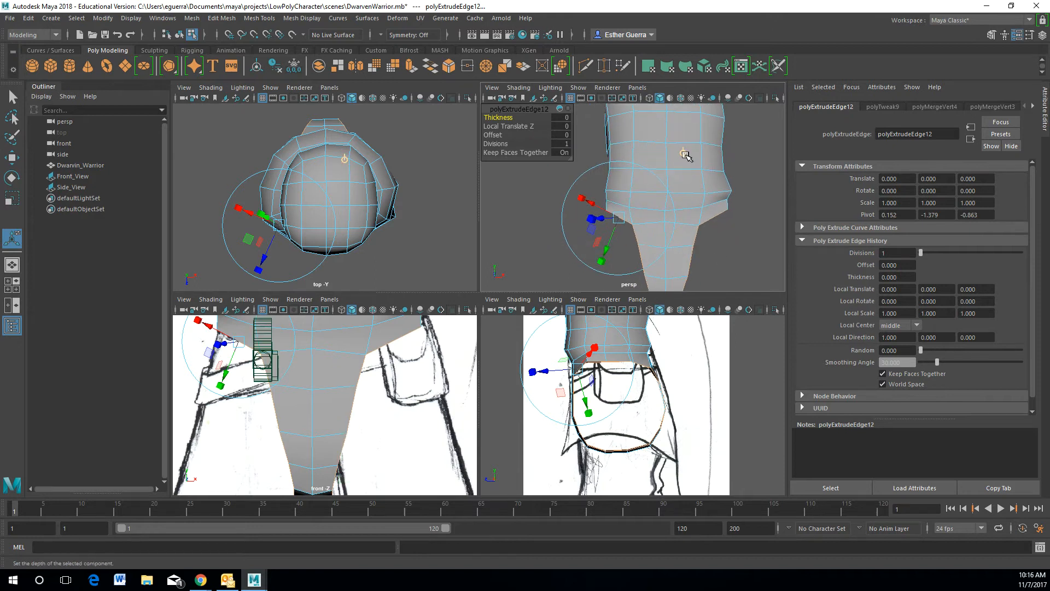
pyautogui.click(684, 153)
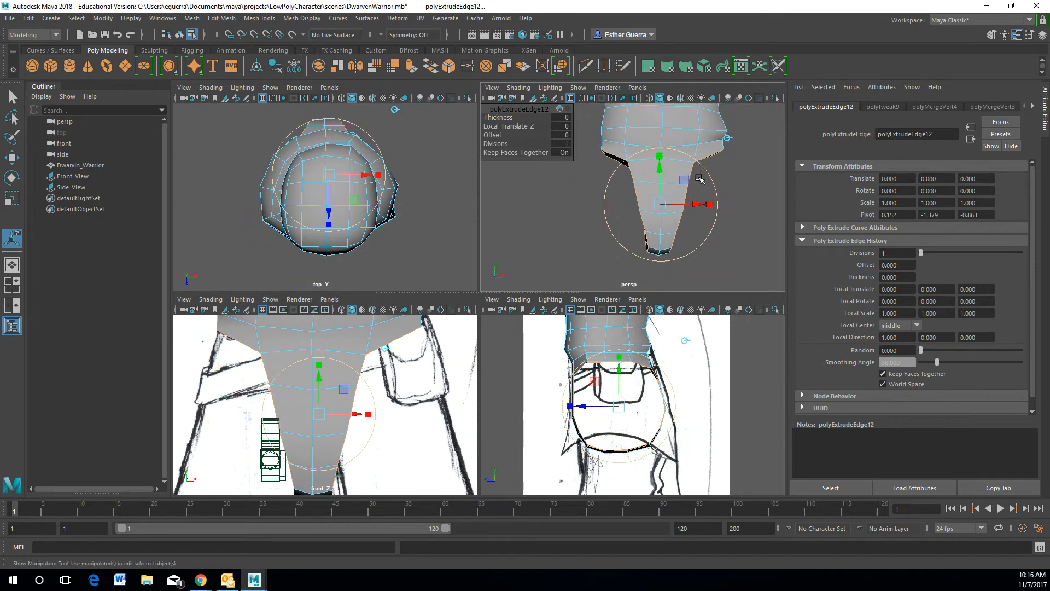
pyautogui.moveTo(655, 173); pyautogui.dragTo(703, 227)
pyautogui.moveTo(656, 177); pyautogui.dragTo(713, 234)
pyautogui.keyDown('alt'); pyautogui.moveTo(752, 190); pyautogui.dragTo(732, 173); pyautogui.keyUp('alt')
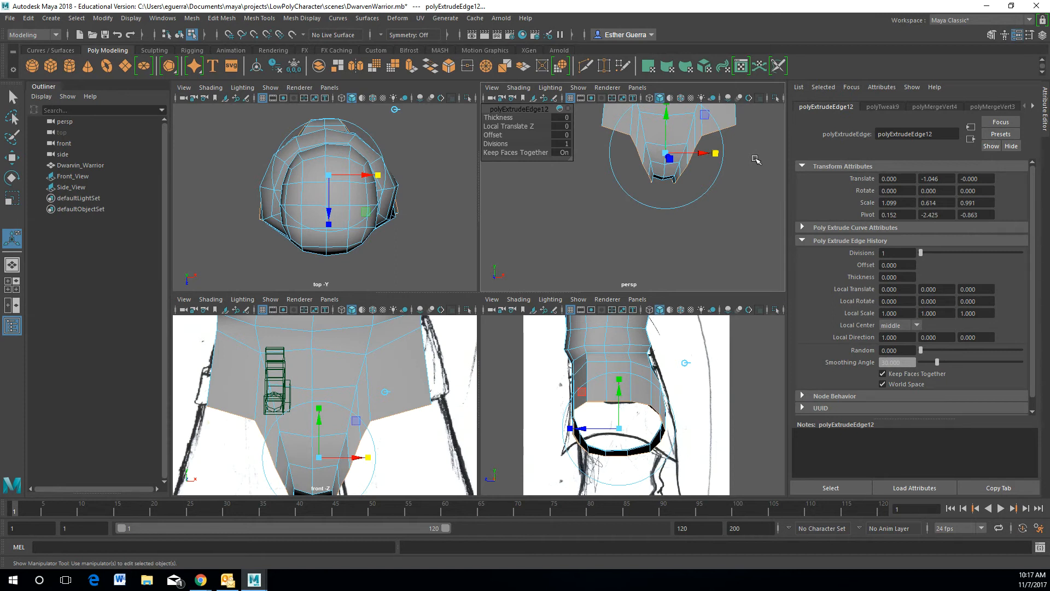
pyautogui.keyDown('alt'); pyautogui.moveTo(724, 177); pyautogui.dragTo(702, 222, button='middle'); pyautogui.keyUp('alt')
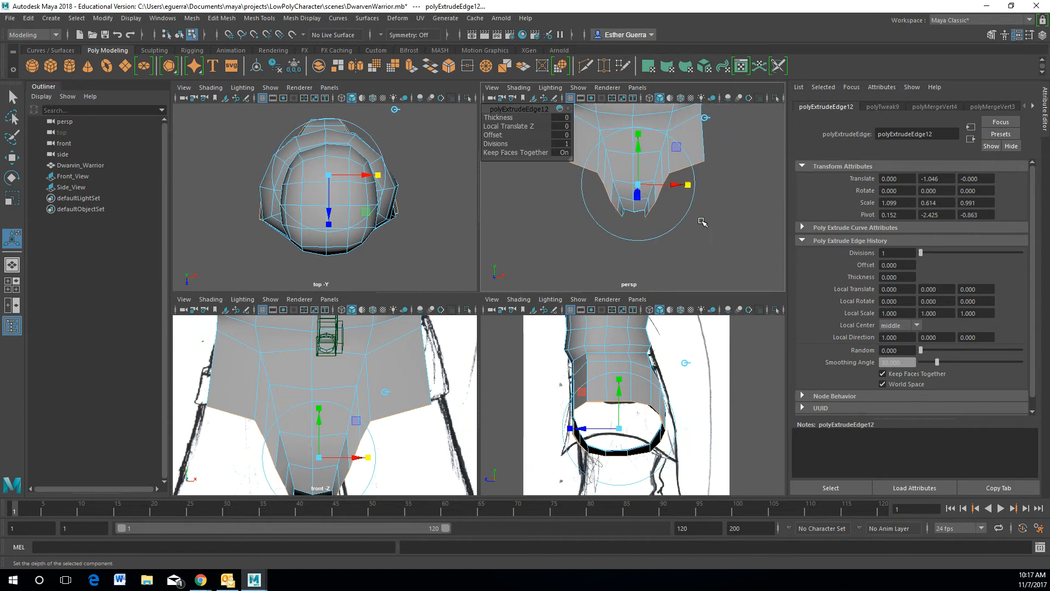
# - Extrude the leg openings again about 1.76 units down and 0.13 back, widening X to about 1.18 and flattening Y to 0.49
pyautogui.click(651, 108)
pyautogui.moveTo(636, 146); pyautogui.dragTo(782, 229)
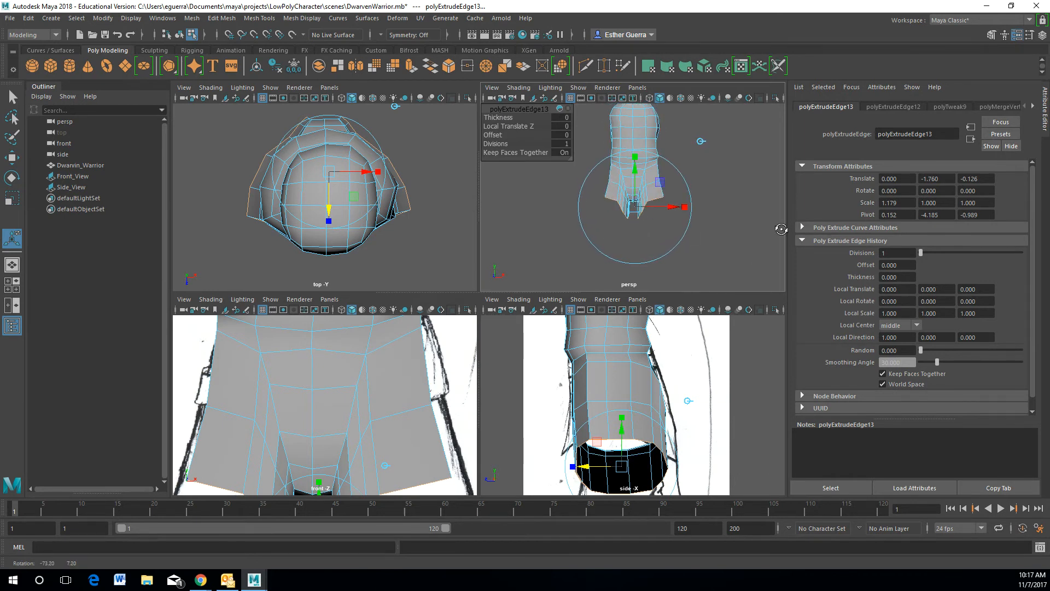
pyautogui.scroll(7, 731, 224)
pyautogui.moveTo(643, 182); pyautogui.dragTo(707, 242)
pyautogui.keyDown('alt'); pyautogui.moveTo(407, 411); pyautogui.dragTo(398, 295, button='middle'); pyautogui.keyUp('alt')
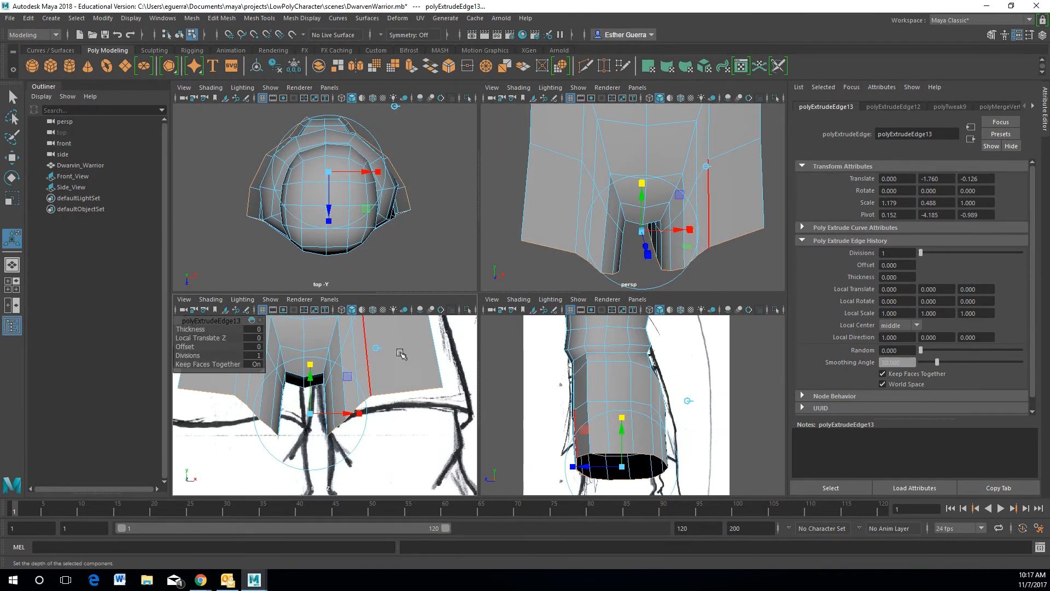
# - Shift the second extrusion about 0.07 units in X and widen its X scale to about 1.22 against the front reference
pyautogui.moveTo(348, 415); pyautogui.dragTo(352, 414)
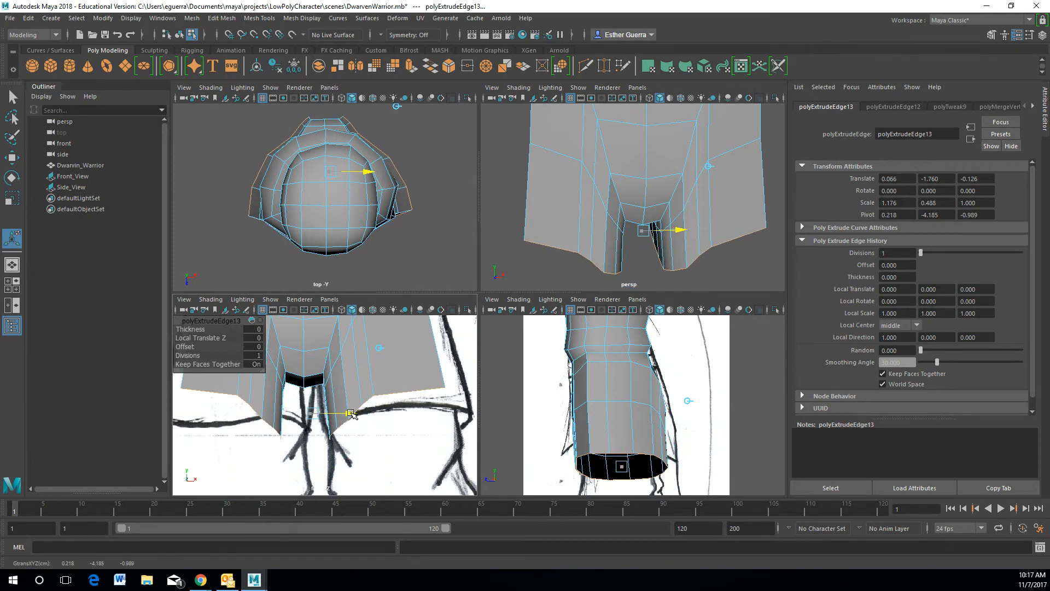
pyautogui.scroll(-4, 352, 415)
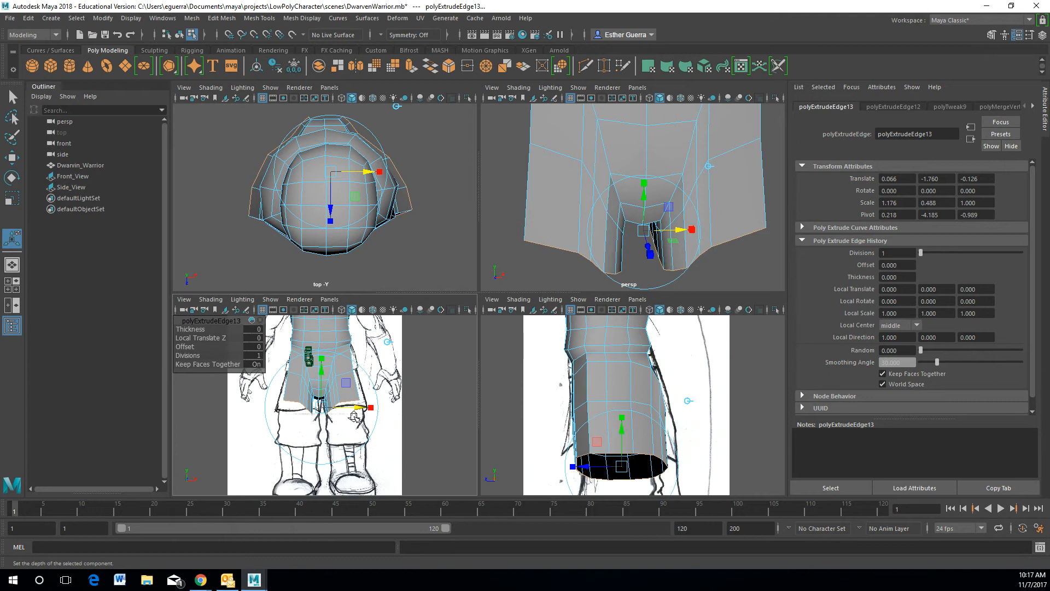
pyautogui.scroll(2, 354, 416)
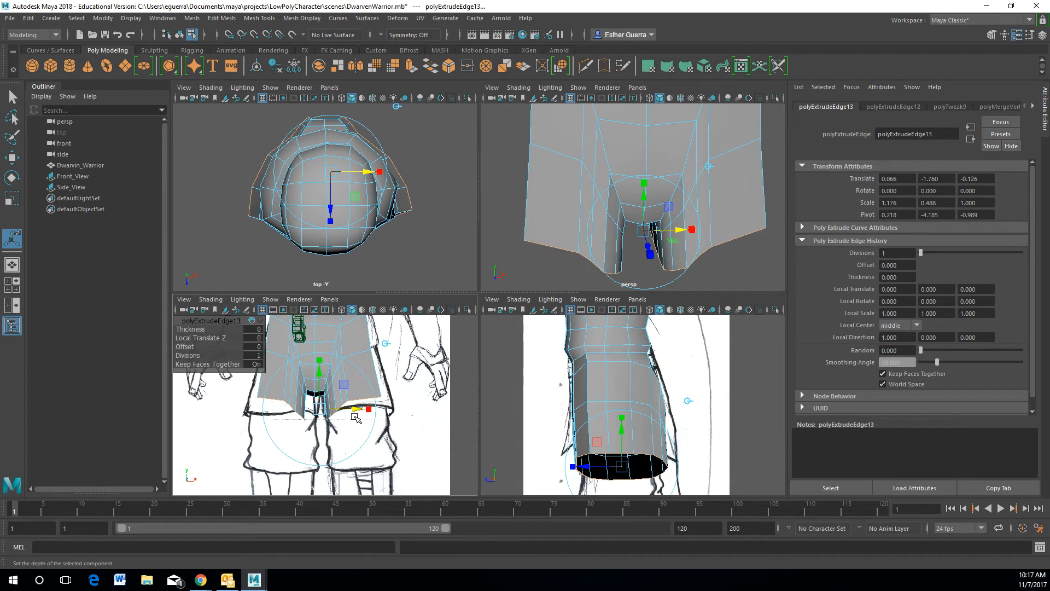
pyautogui.scroll(2, 364, 414)
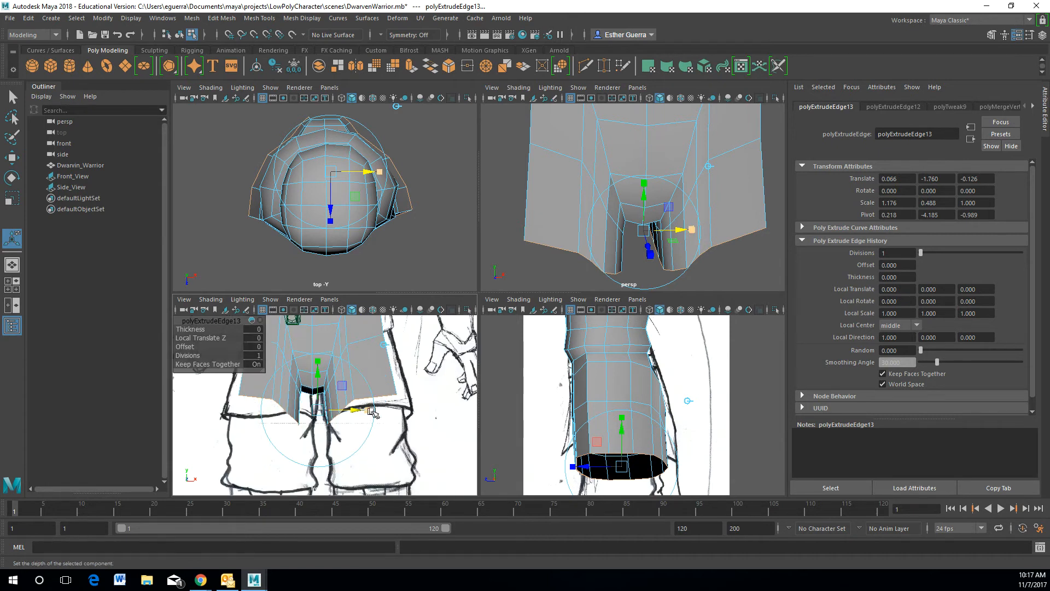
pyautogui.moveTo(377, 411); pyautogui.dragTo(369, 413)
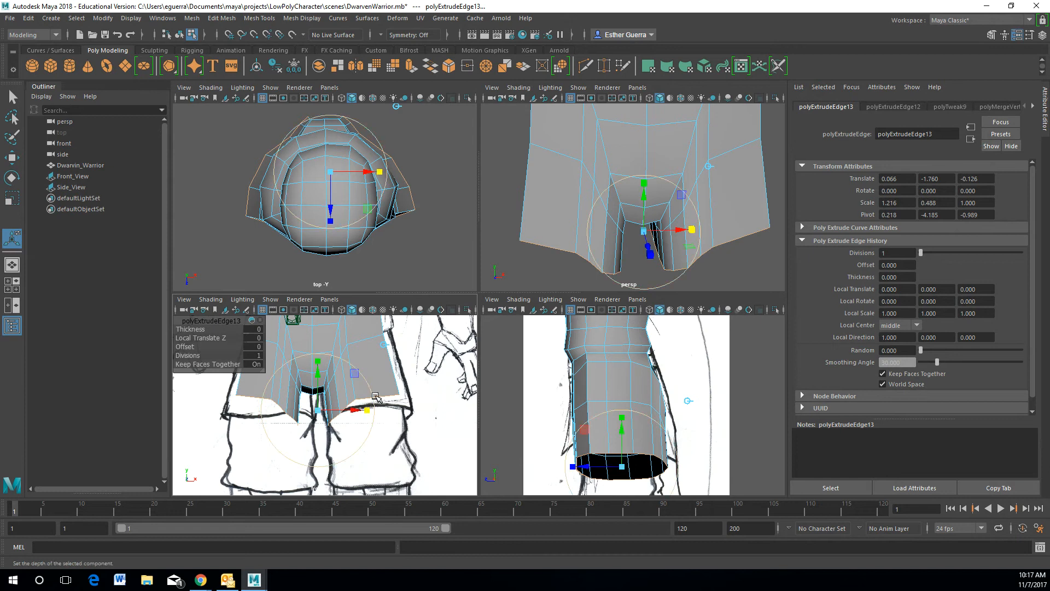
# - Extrude a third leg section downward about 1.7 units and widen its bottom edges to about 1.09 in X
pyautogui.hotkey('ctrl', 'e')
pyautogui.click(610, 182)
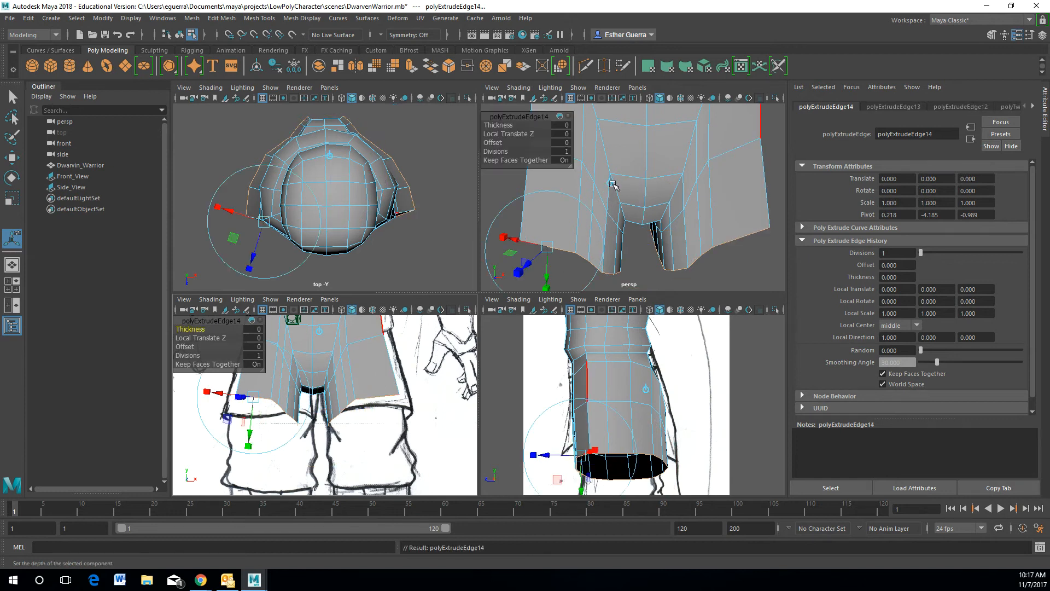
pyautogui.moveTo(643, 203); pyautogui.dragTo(692, 277)
# - Fit the third leg section to the side reference with Y translation about -1.02, Y scale 0.25 and Z scale 0.92
pyautogui.keyDown('alt'); pyautogui.moveTo(713, 411); pyautogui.dragTo(689, 330, button='middle'); pyautogui.keyUp('alt')
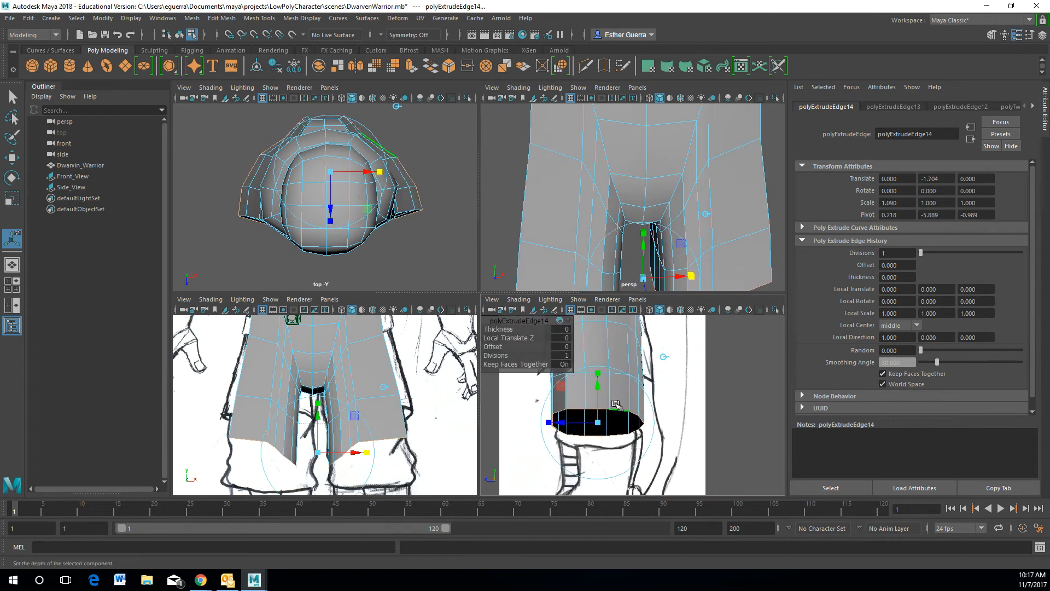
pyautogui.moveTo(549, 423); pyautogui.dragTo(554, 423)
pyautogui.moveTo(598, 391); pyautogui.dragTo(599, 373)
pyautogui.moveTo(549, 407); pyautogui.dragTo(544, 407)
pyautogui.moveTo(597, 359); pyautogui.dragTo(594, 421)
pyautogui.keyDown('alt'); pyautogui.moveTo(690, 249); pyautogui.dragTo(723, 231); pyautogui.keyUp('alt')
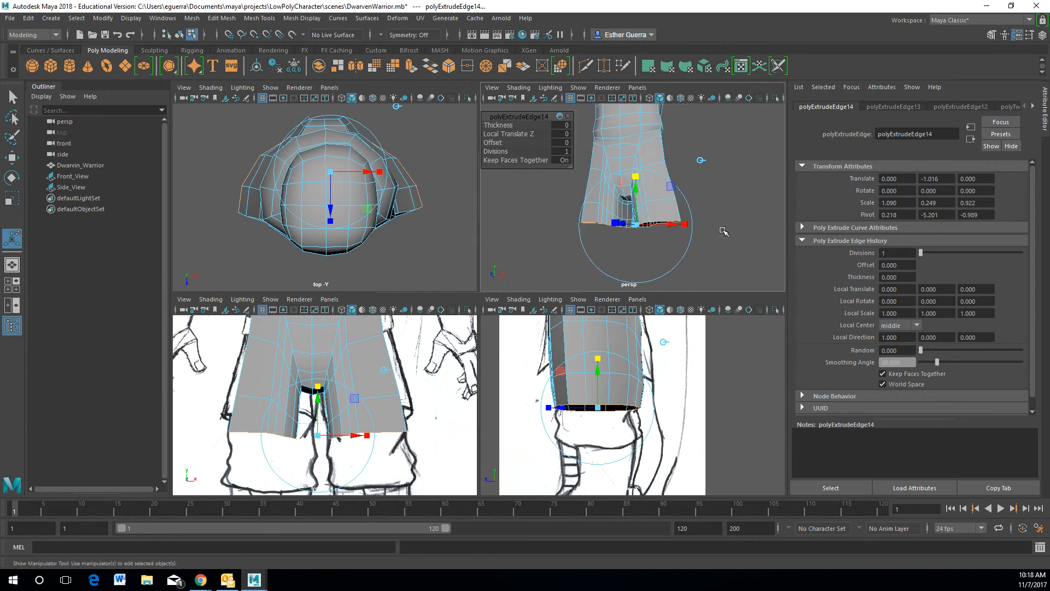
# - Extrude a fourth leg section about 1.37 units down, scaling its lower edges to about 1.1 in X and 0.97 in Z
pyautogui.hotkey('ctrl', 'e')
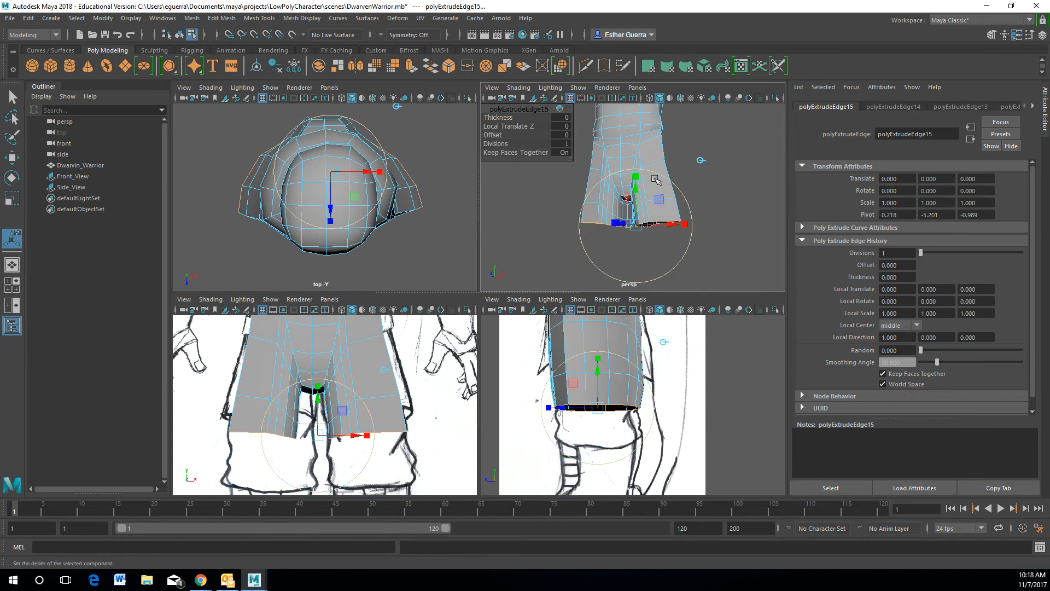
pyautogui.moveTo(634, 191); pyautogui.dragTo(691, 247)
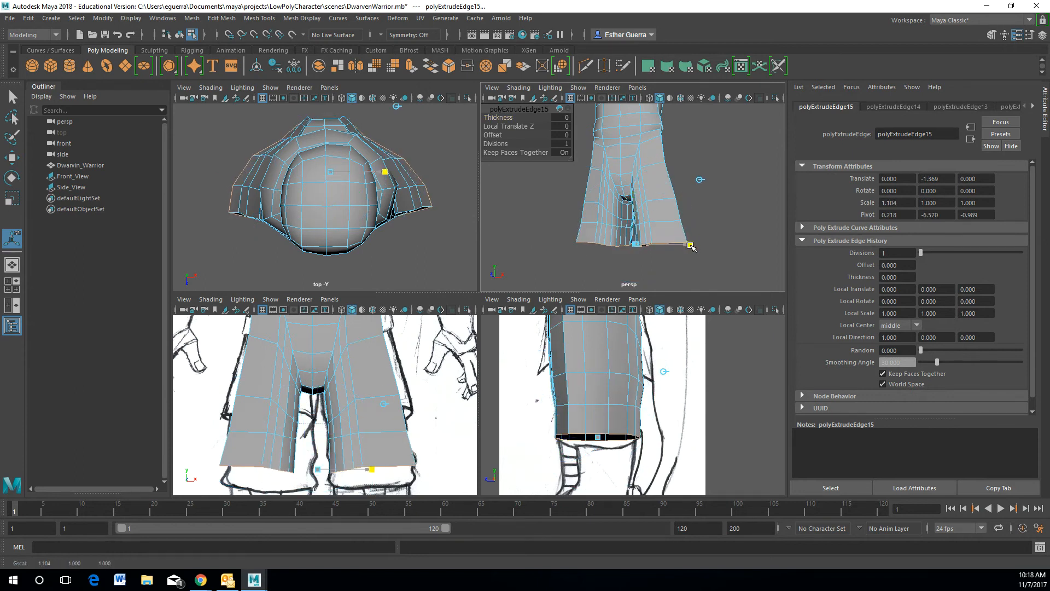
pyautogui.keyDown('alt'); pyautogui.moveTo(757, 279); pyautogui.dragTo(582, 247); pyautogui.keyUp('alt')
# - Extrude the final pant leg section about 0.88 units down and slightly adjust the width of its bottom edges
pyautogui.hotkey('ctrl', 'e')
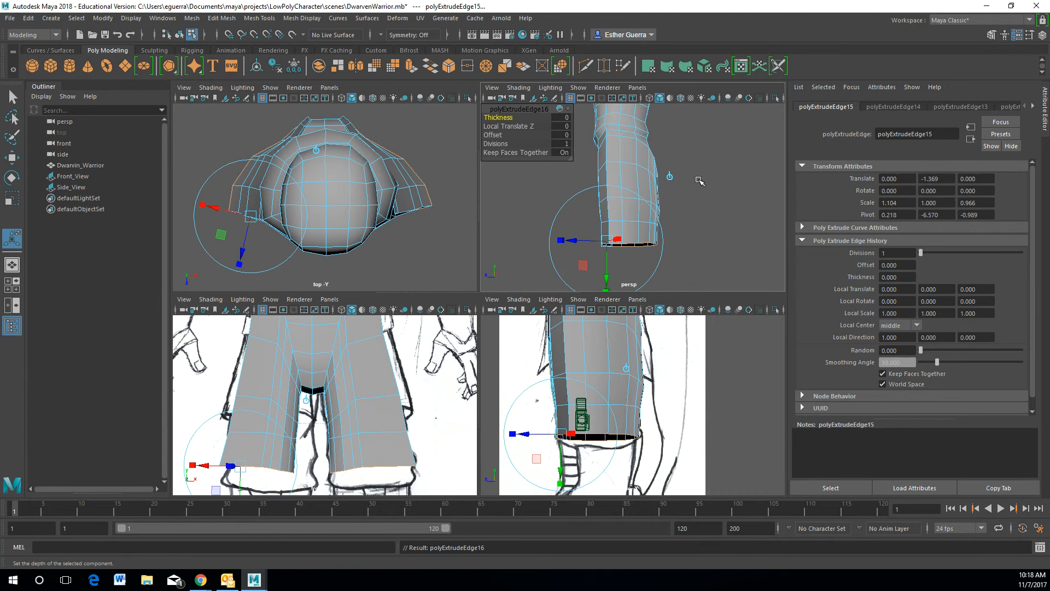
pyautogui.moveTo(632, 215); pyautogui.dragTo(741, 227)
pyautogui.moveTo(686, 257); pyautogui.dragTo(687, 259)
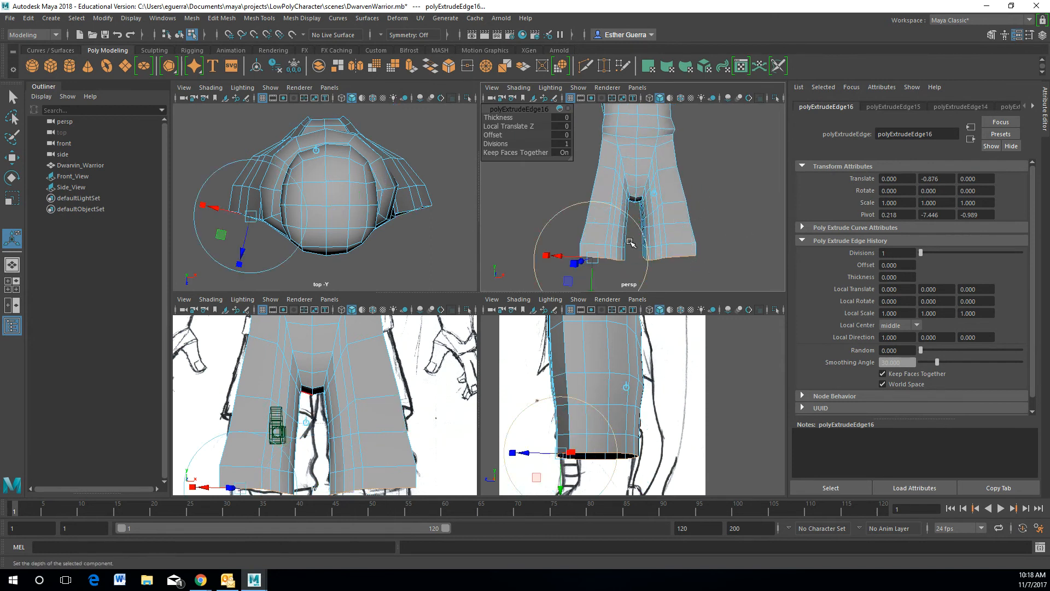
pyautogui.moveTo(549, 258); pyautogui.dragTo(573, 260)
pyautogui.keyDown('alt'); pyautogui.moveTo(720, 216); pyautogui.dragTo(547, 224); pyautogui.keyUp('alt')
# - Switch the warrior mesh to object mode and start the Sculpt Geometry Tool with its tool settings open
pyautogui.moveTo(625, 184); pyautogui.dragTo(677, 177, button='right')
pyautogui.keyDown('alt'); pyautogui.moveTo(678, 178); pyautogui.dragTo(701, 204); pyautogui.keyUp('alt')
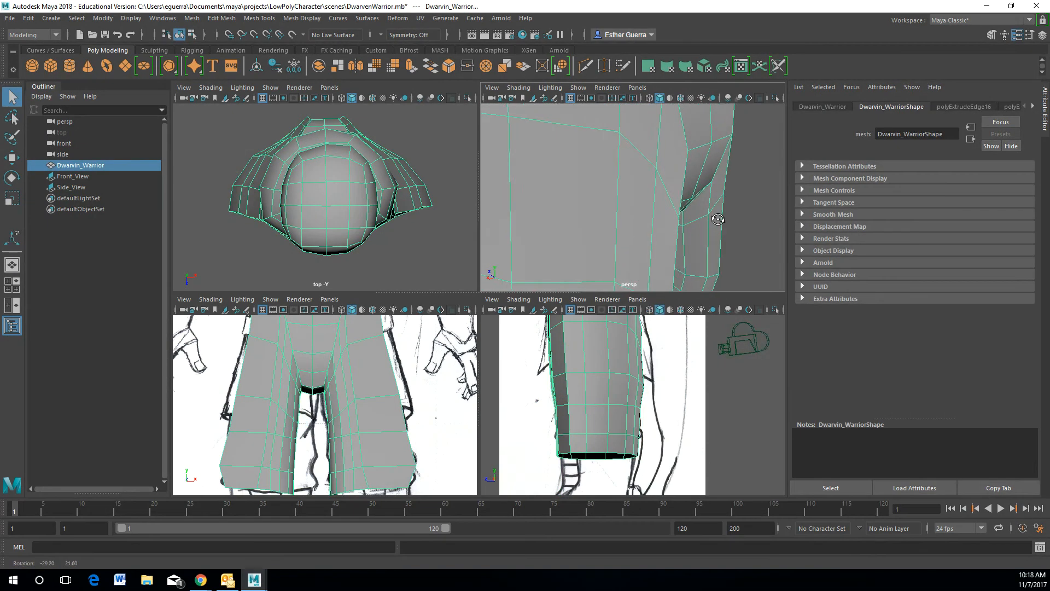
pyautogui.scroll(-5, 689, 174)
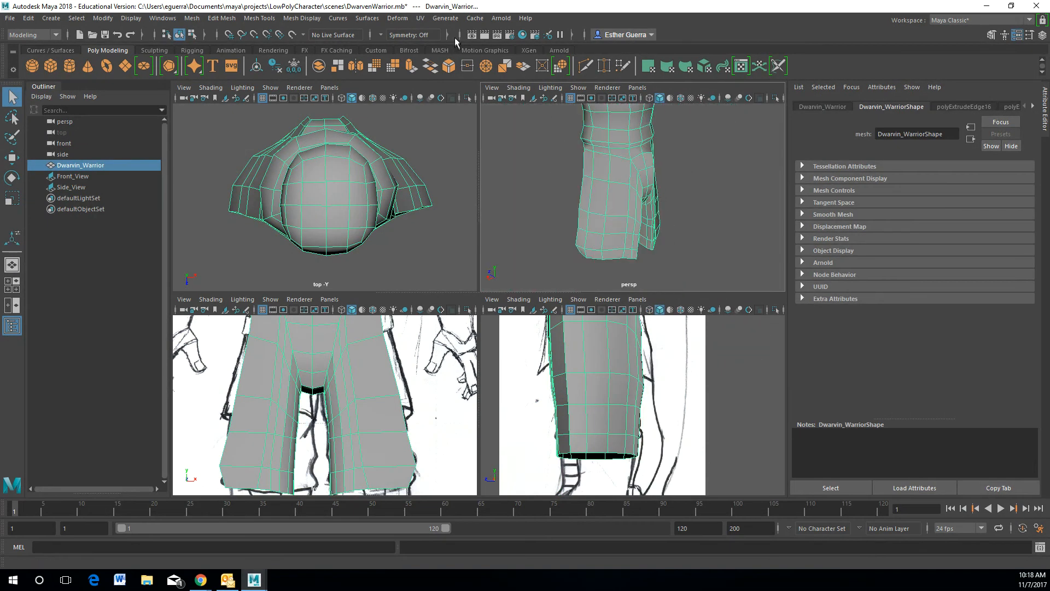
pyautogui.click(442, 18)
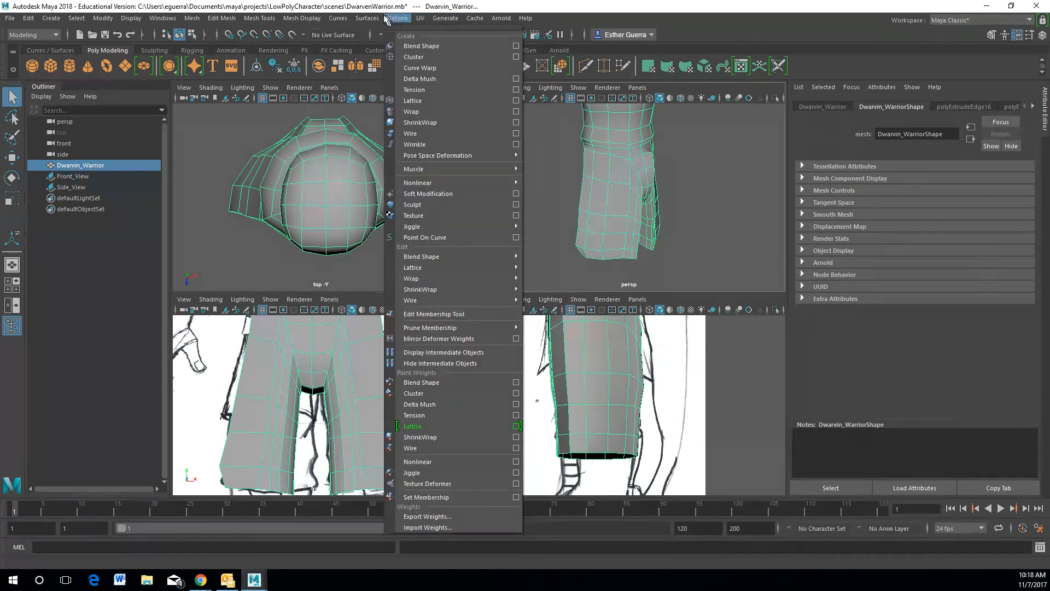
pyautogui.moveTo(361, 18)
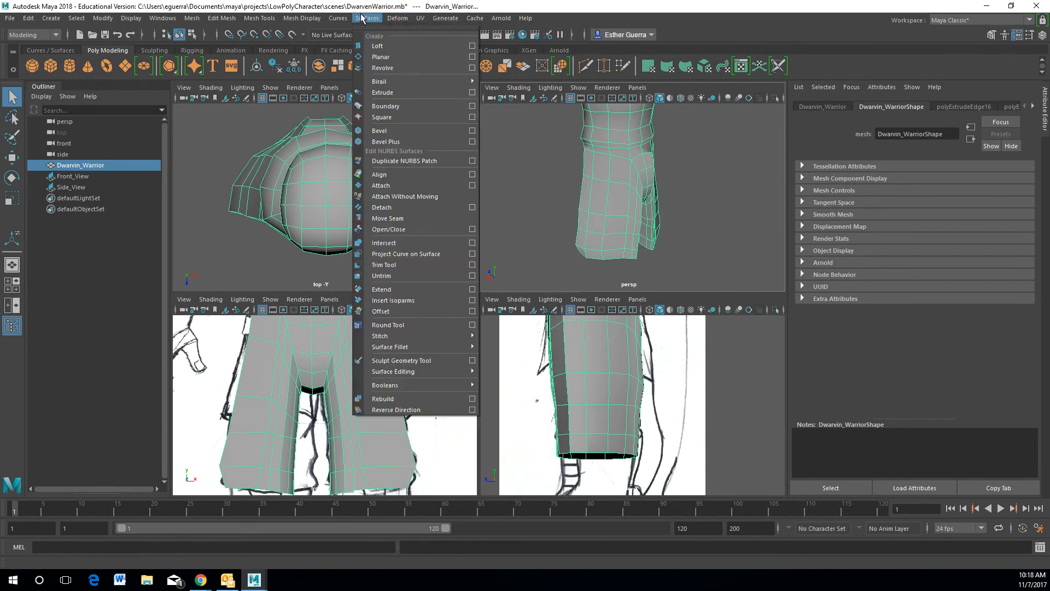
pyautogui.click(469, 362)
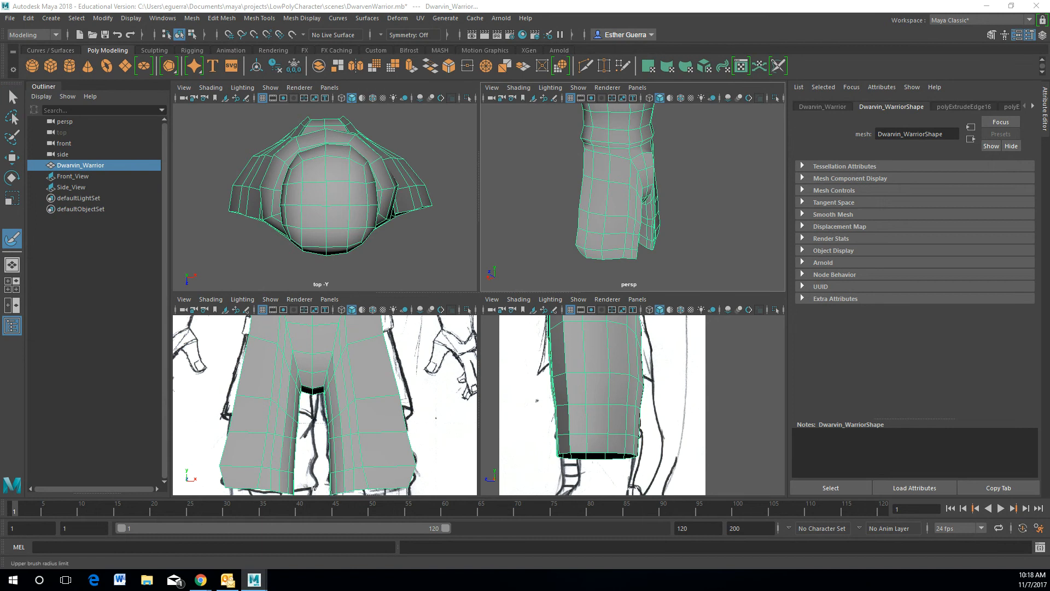
pyautogui.moveTo(1049, 125); pyautogui.dragTo(1043, 155)
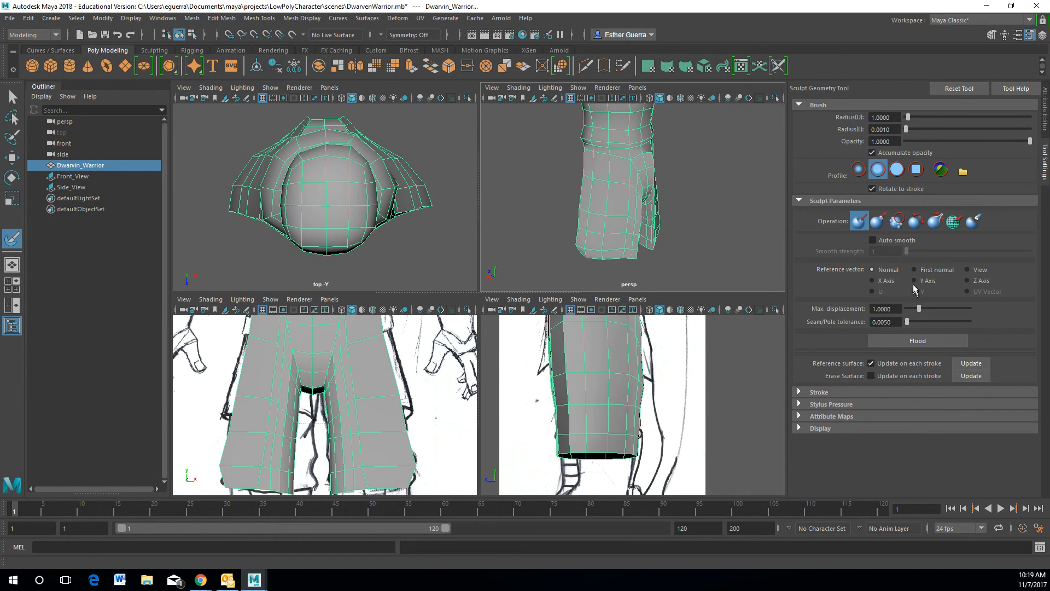
# - Set the sculpt brush to the Relax operation with opacity 0.0311 and an upper radius of about 1.54
pyautogui.click(917, 221)
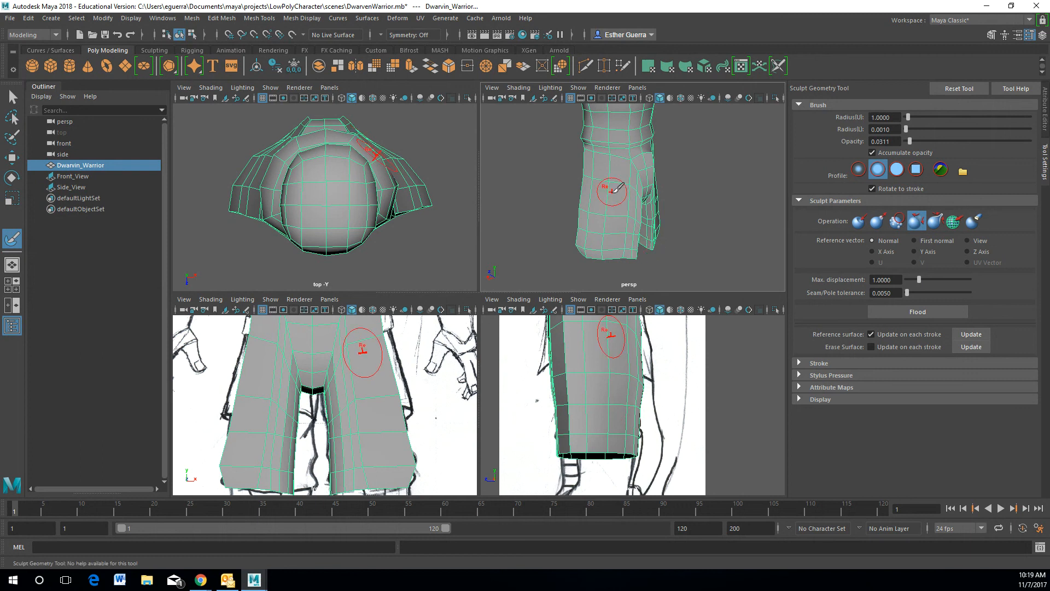
pyautogui.press('b')
pyautogui.moveTo(614, 191); pyautogui.dragTo(643, 168)
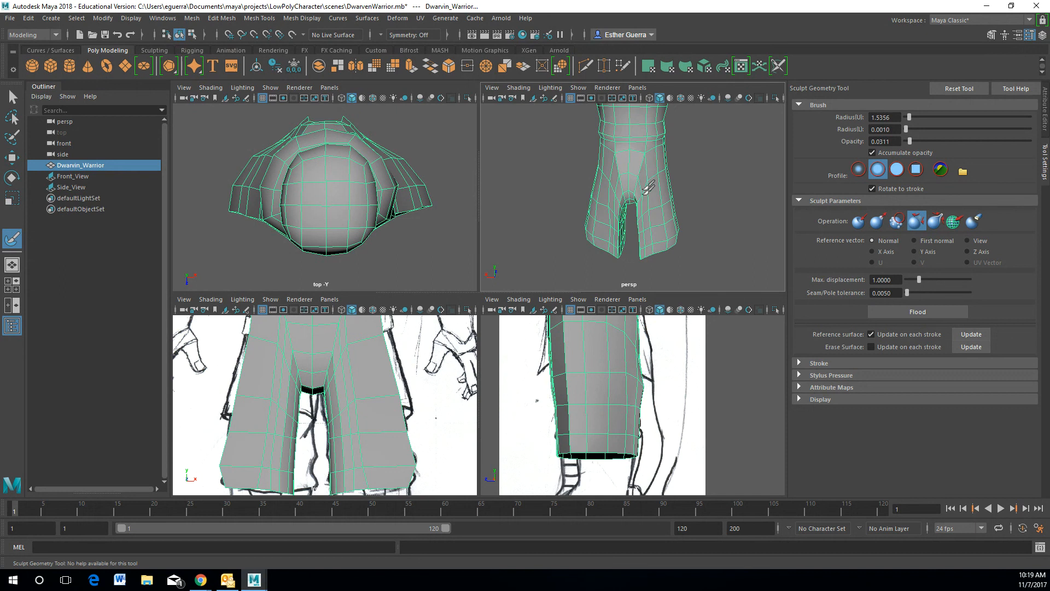
# - Relax the mesh with brush strokes over the back of the hips and both pant legs
pyautogui.moveTo(662, 218)
pyautogui.keyDown('alt'); pyautogui.mouseDown()
pyautogui.moveTo(680, 218)
pyautogui.moveTo(600, 214)
pyautogui.moveTo(616, 262)
pyautogui.moveTo(645, 258)
pyautogui.moveTo(599, 240)
pyautogui.mouseUp(); pyautogui.keyUp('alt')
pyautogui.scroll(3, 599, 215)
pyautogui.keyDown('alt'); pyautogui.moveTo(604, 240); pyautogui.dragTo(612, 215, button='middle'); pyautogui.keyUp('alt')
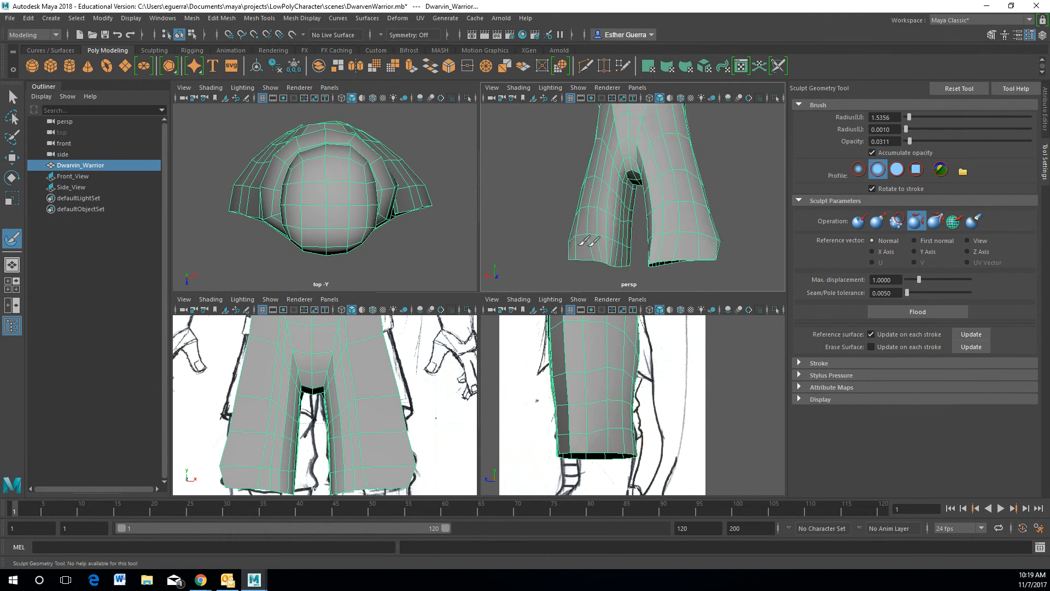
pyautogui.keyDown('alt'); pyautogui.moveTo(589, 237); pyautogui.dragTo(637, 236); pyautogui.keyUp('alt')
pyautogui.moveTo(642, 185)
pyautogui.keyDown('alt'); pyautogui.mouseDown()
pyautogui.moveTo(611, 180)
pyautogui.moveTo(631, 199)
pyautogui.mouseUp(); pyautogui.keyUp('alt')
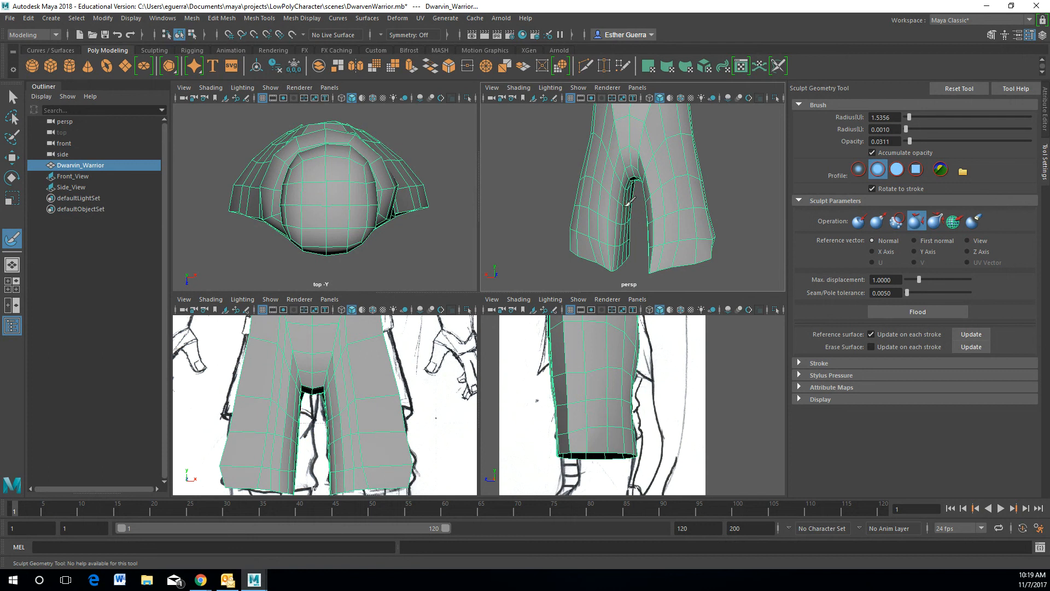
# - Continue relaxing the pant legs along their outer sides and hems, working around toward the front
pyautogui.keyDown('alt'); pyautogui.moveTo(620, 127); pyautogui.dragTo(596, 166); pyautogui.keyUp('alt')
pyautogui.keyDown('alt'); pyautogui.moveTo(599, 163); pyautogui.dragTo(599, 224, button='middle'); pyautogui.keyUp('alt')
pyautogui.moveTo(624, 185)
pyautogui.keyDown('alt'); pyautogui.mouseDown()
pyautogui.moveTo(713, 201)
pyautogui.moveTo(634, 176)
pyautogui.moveTo(566, 185)
pyautogui.mouseUp(); pyautogui.keyUp('alt')
pyautogui.keyDown('alt'); pyautogui.moveTo(671, 216); pyautogui.dragTo(610, 241); pyautogui.keyUp('alt')
pyautogui.moveTo(615, 202)
pyautogui.keyDown('alt'); pyautogui.mouseDown()
pyautogui.moveTo(588, 205)
pyautogui.moveTo(618, 213)
pyautogui.mouseUp(); pyautogui.keyUp('alt')
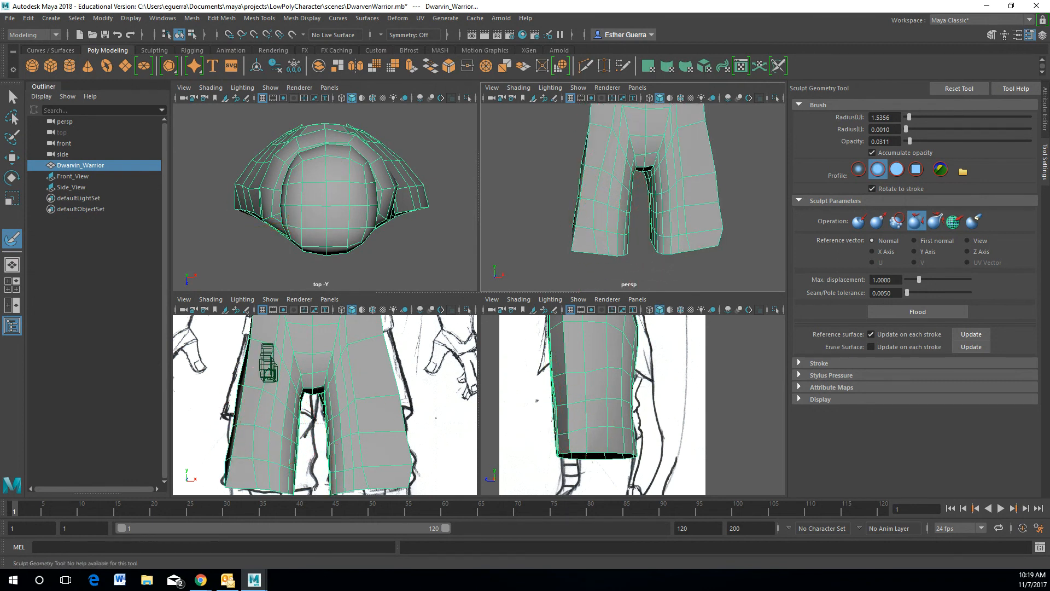